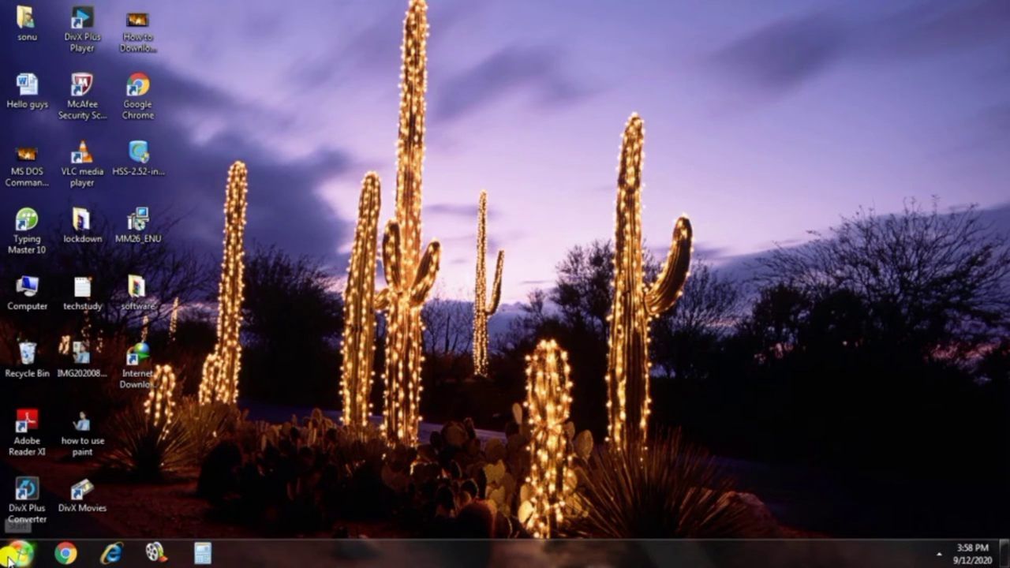
- Launch Microsoft Word 2010 from the Start menu's Microsoft Office folder to get a blank Document1
click(18, 556)
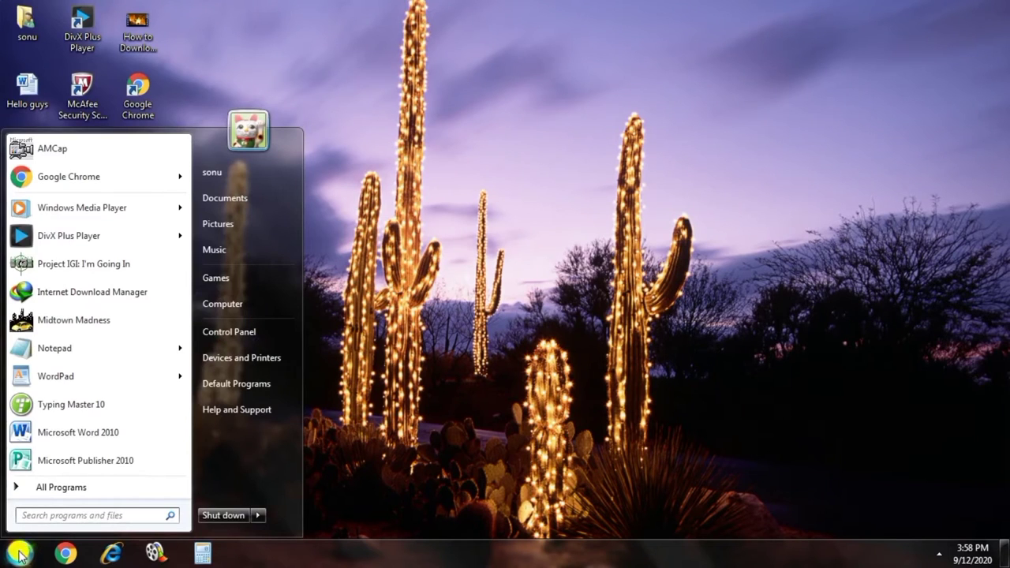
click(67, 493)
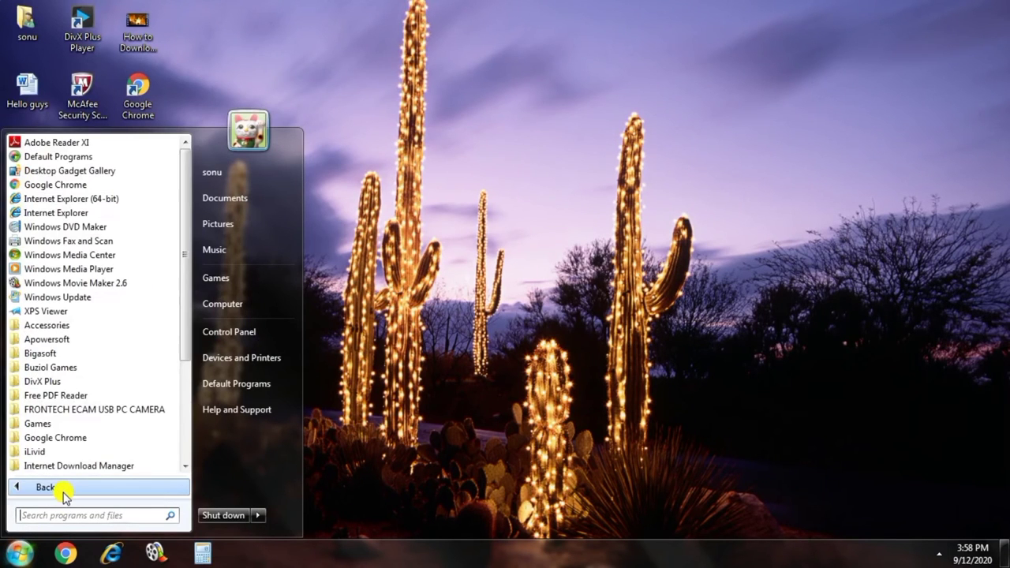
scroll(77, 438, down, 2)
scroll(79, 436, down, 1)
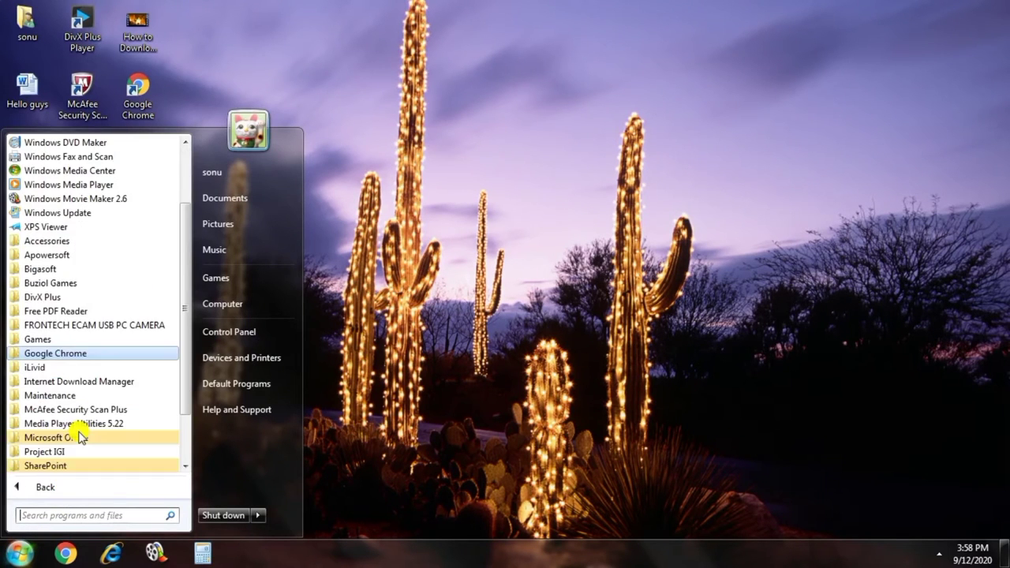
scroll(79, 436, down, 1)
scroll(79, 434, down, 1)
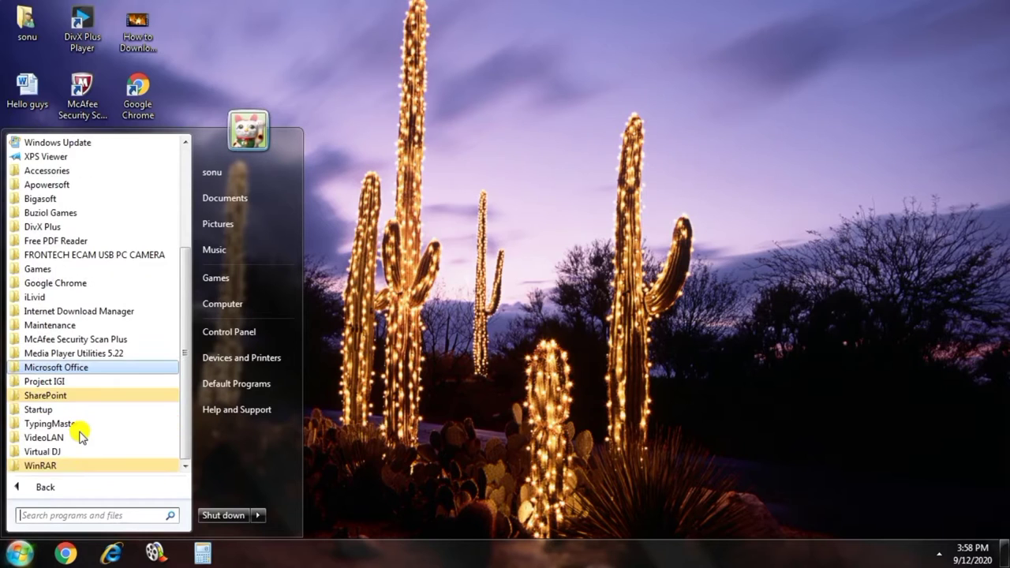
click(82, 369)
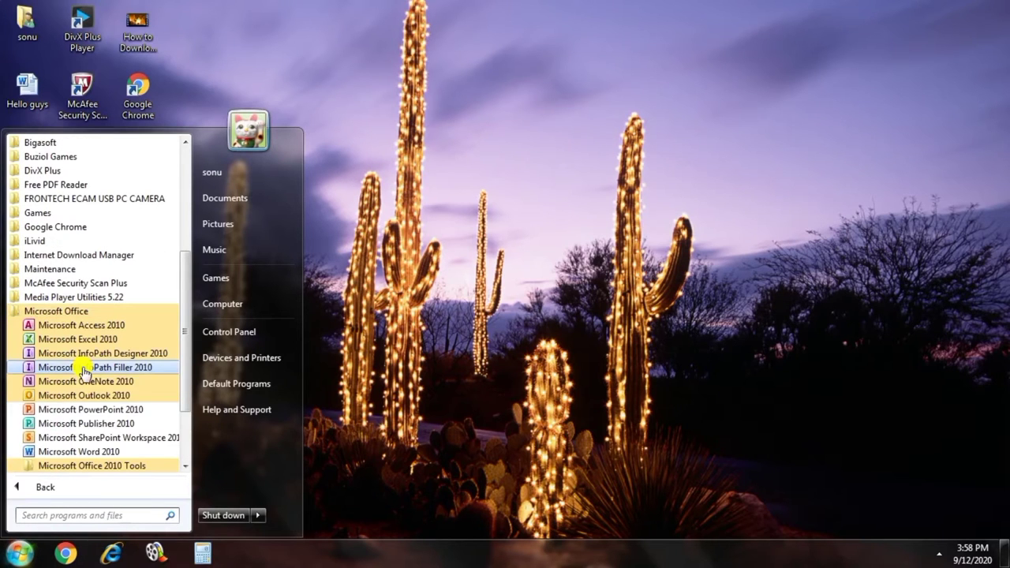
click(132, 456)
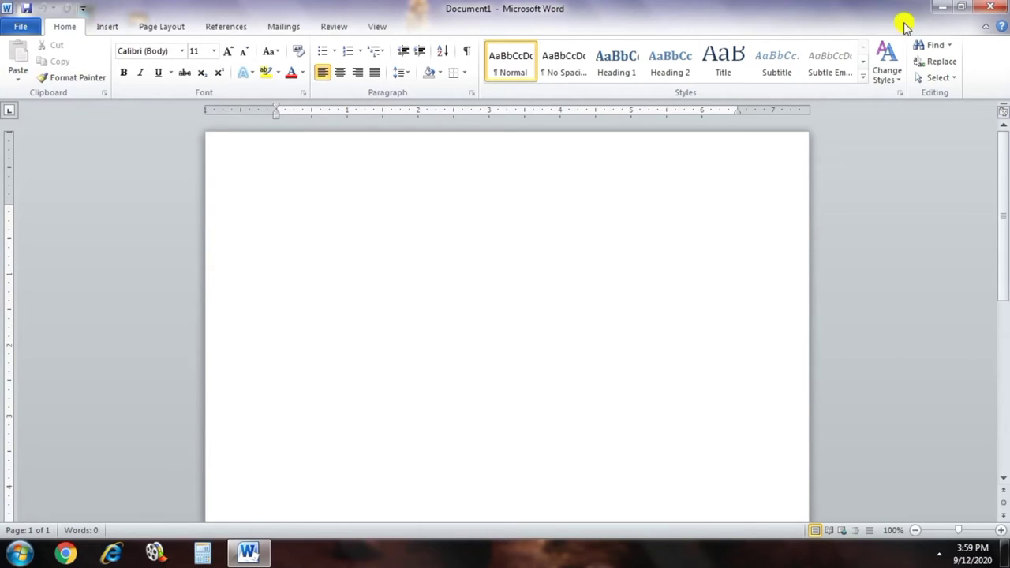
- Restore, move and re-maximize the Word window, type 'mhjh', and show the Customize Quick Access Toolbar list
click(963, 10)
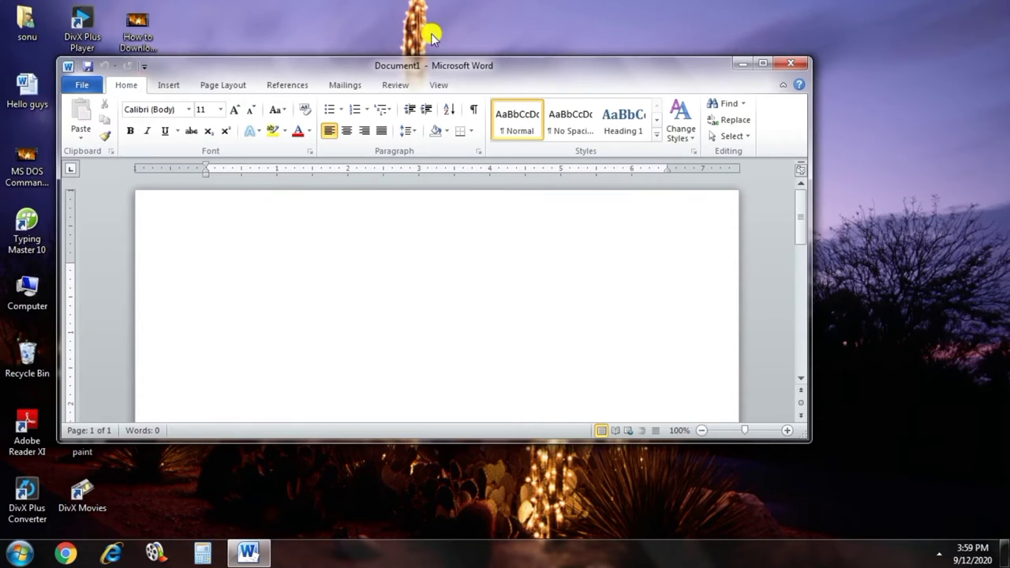
drag(548, 68, 629, 72)
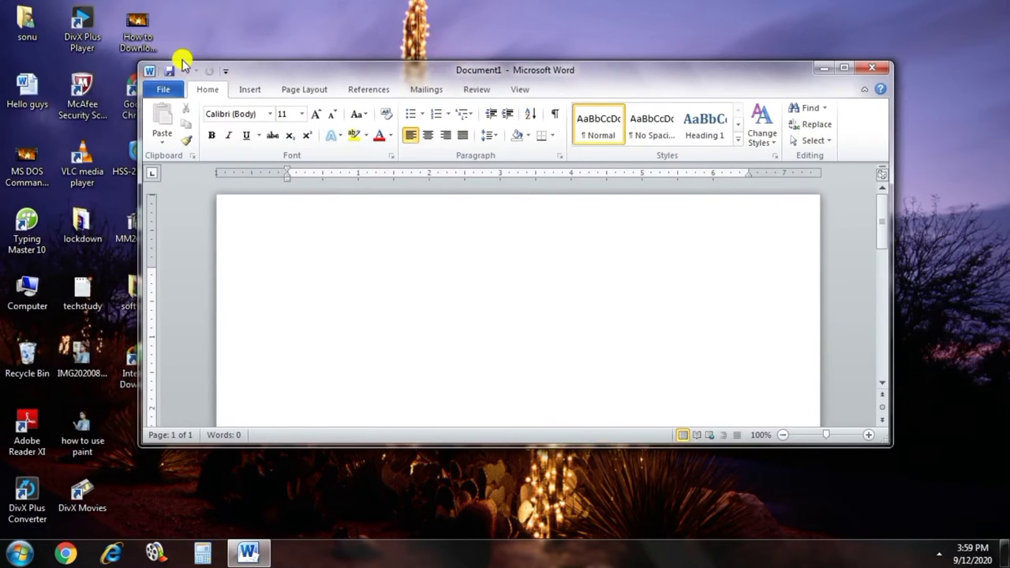
click(843, 69)
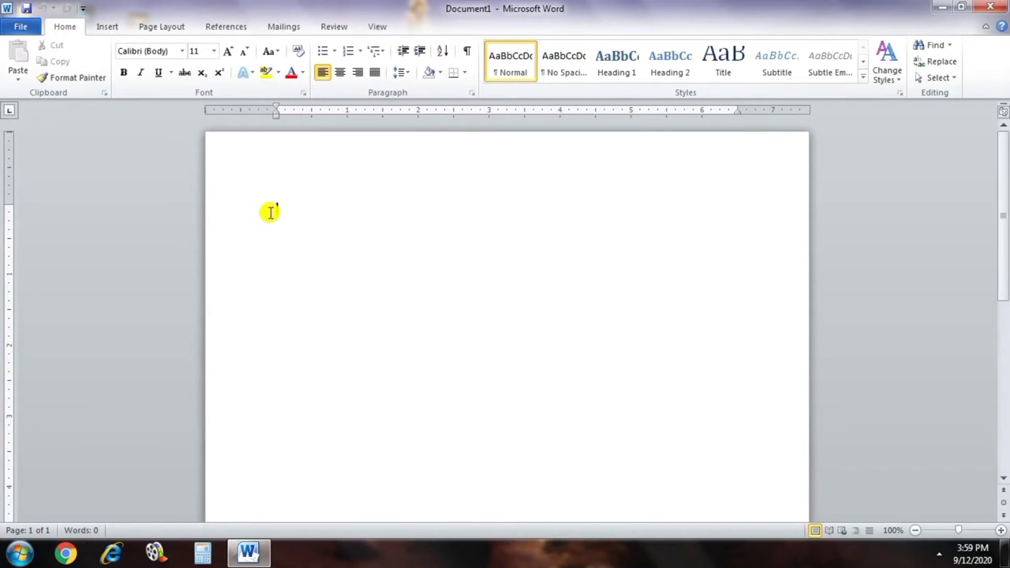
text(mhjh)
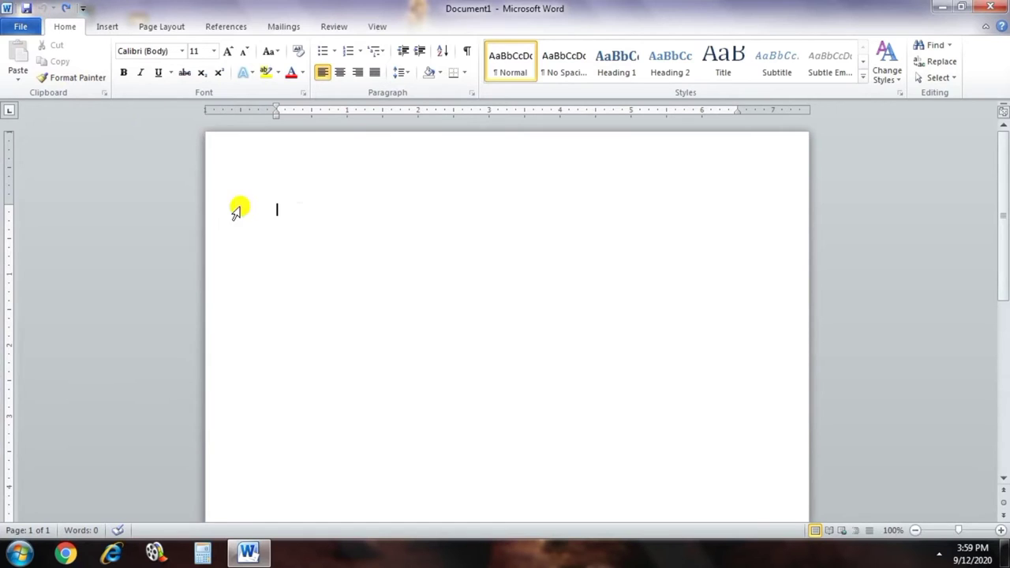
click(85, 11)
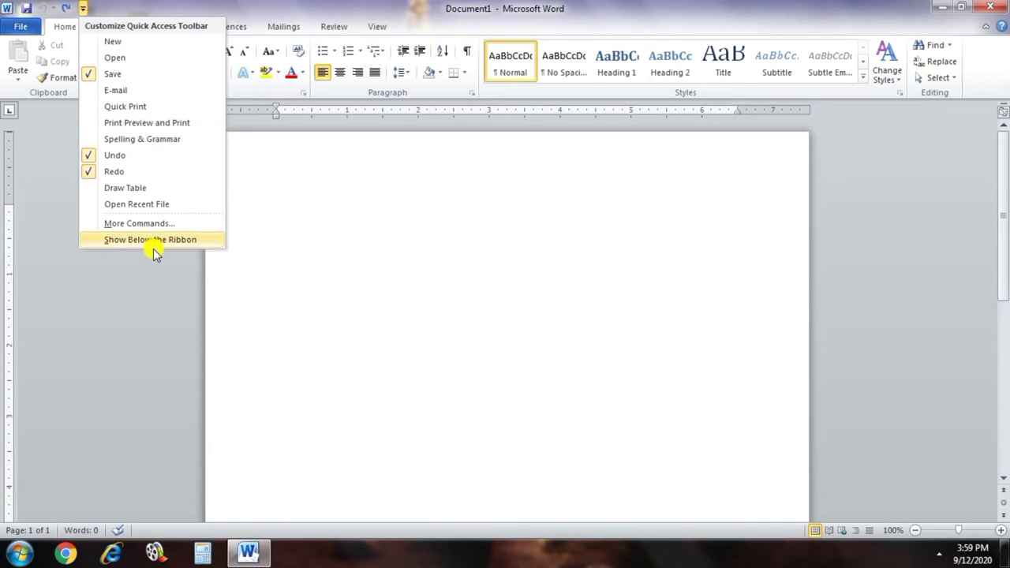
- Add and then remove the New command on the Quick Access Toolbar, then show Document1's File Info page
click(132, 46)
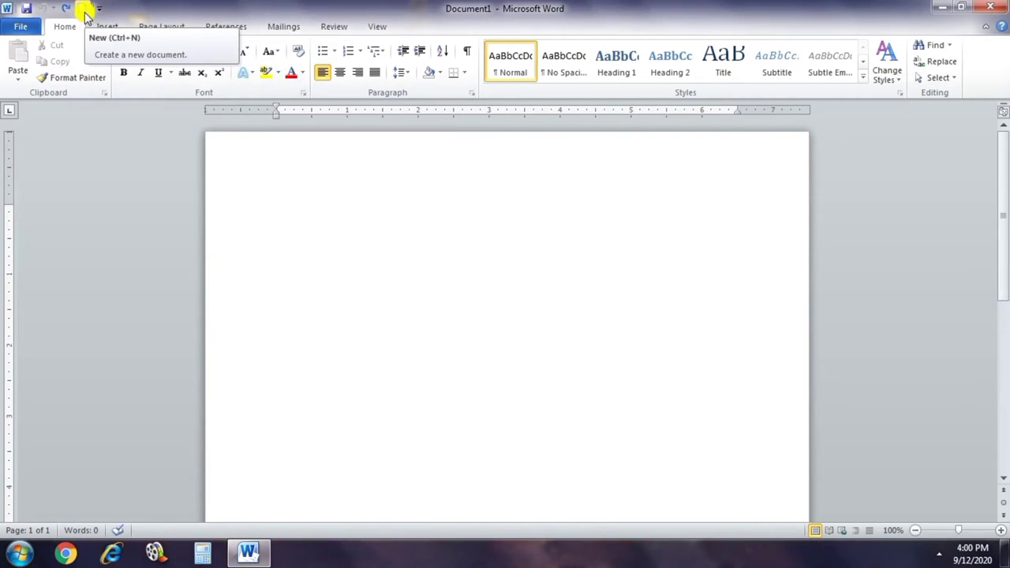
click(99, 10)
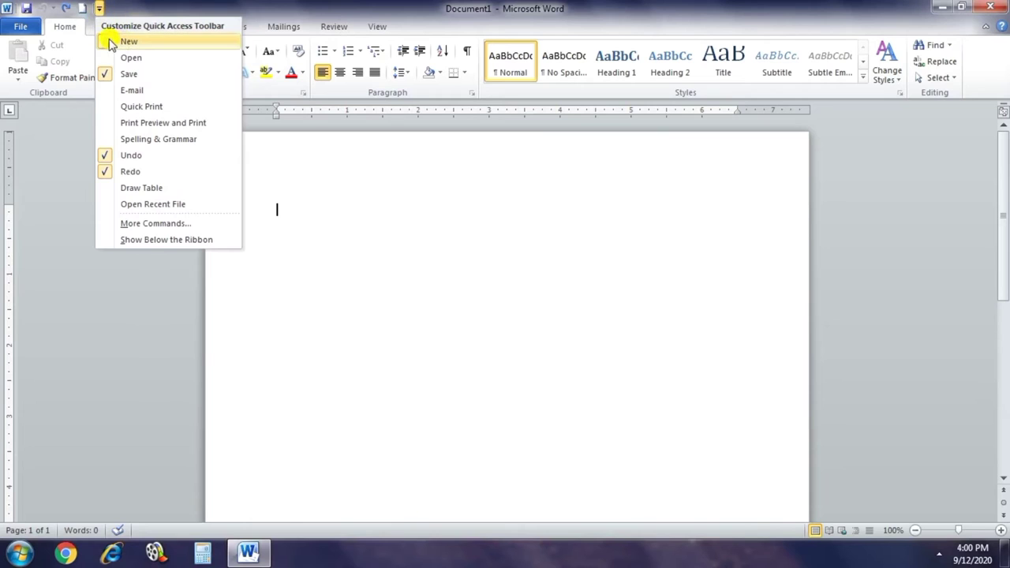
click(104, 43)
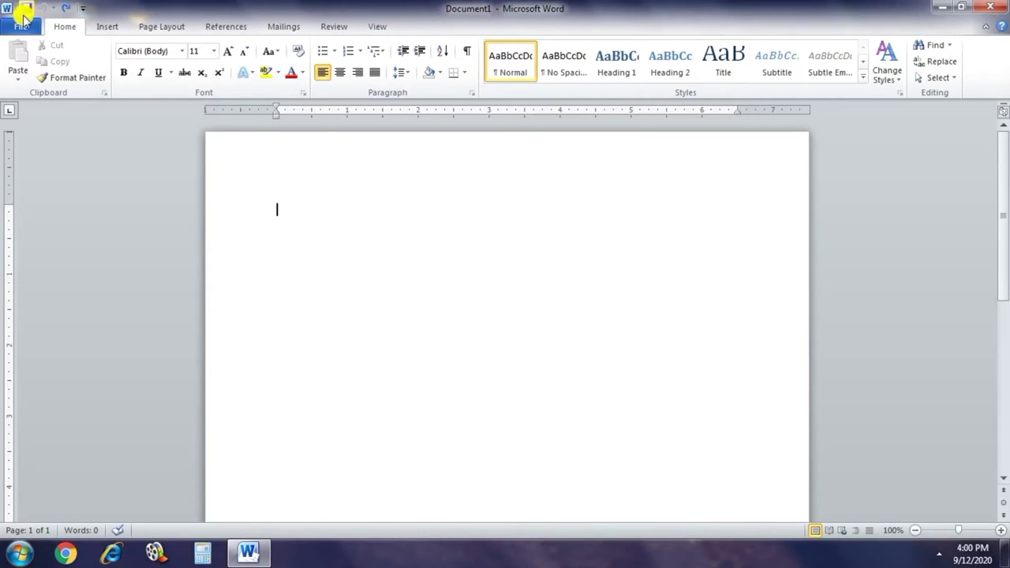
key(alt+f)
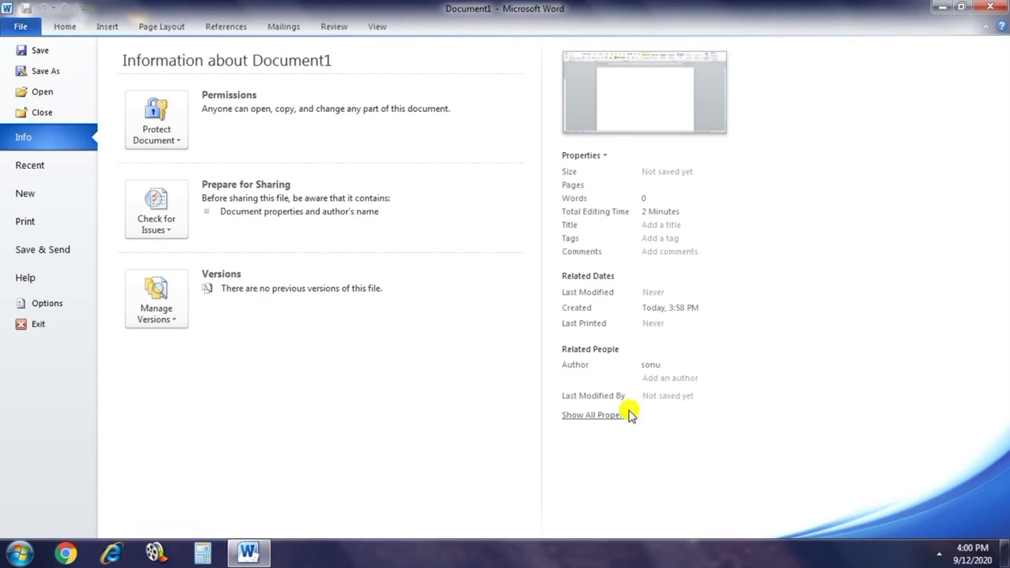
- Return to Home, minimize and restore Word from the taskbar, re-maximize it, then close Word
click(26, 30)
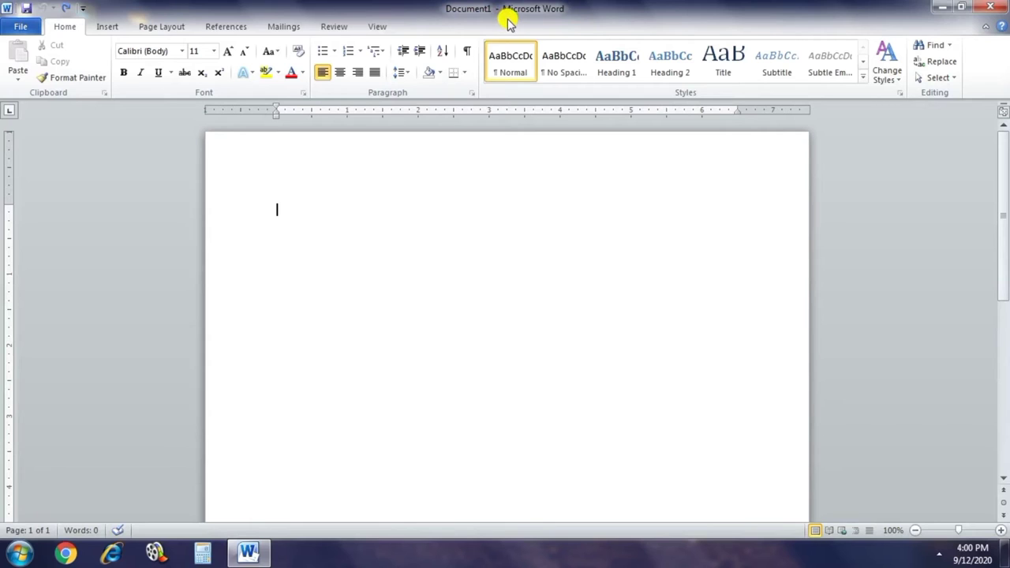
click(941, 10)
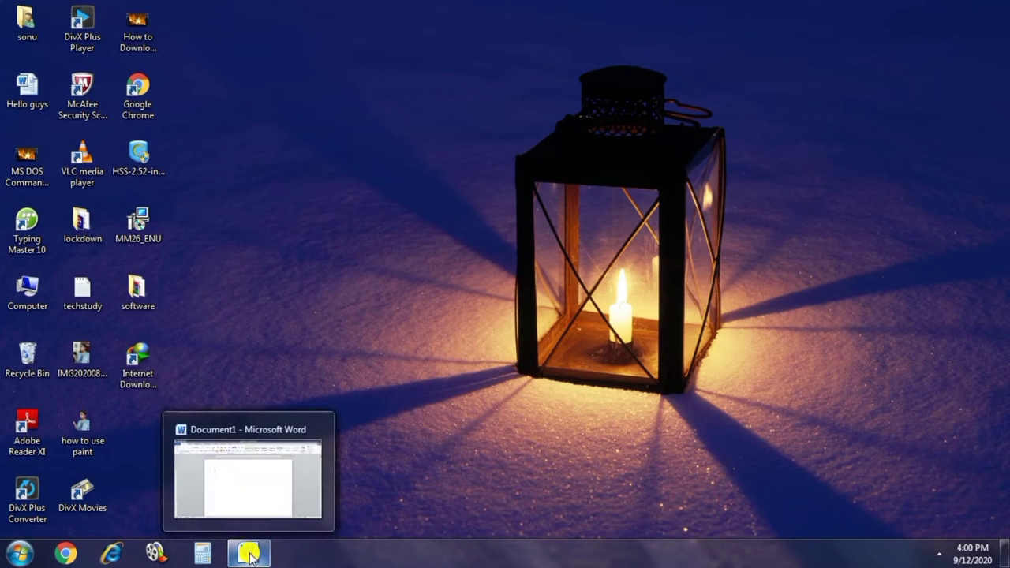
click(249, 554)
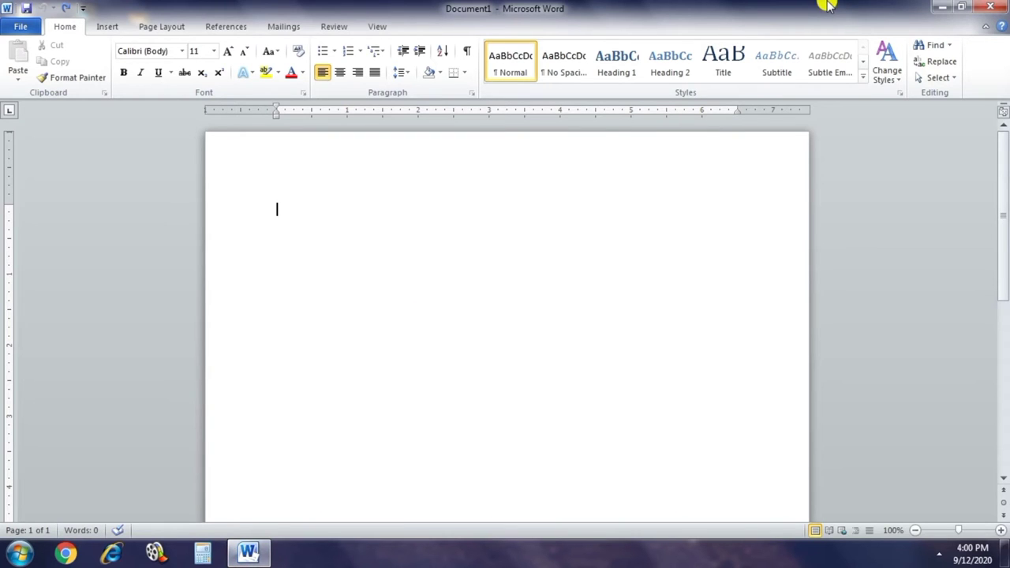
click(963, 8)
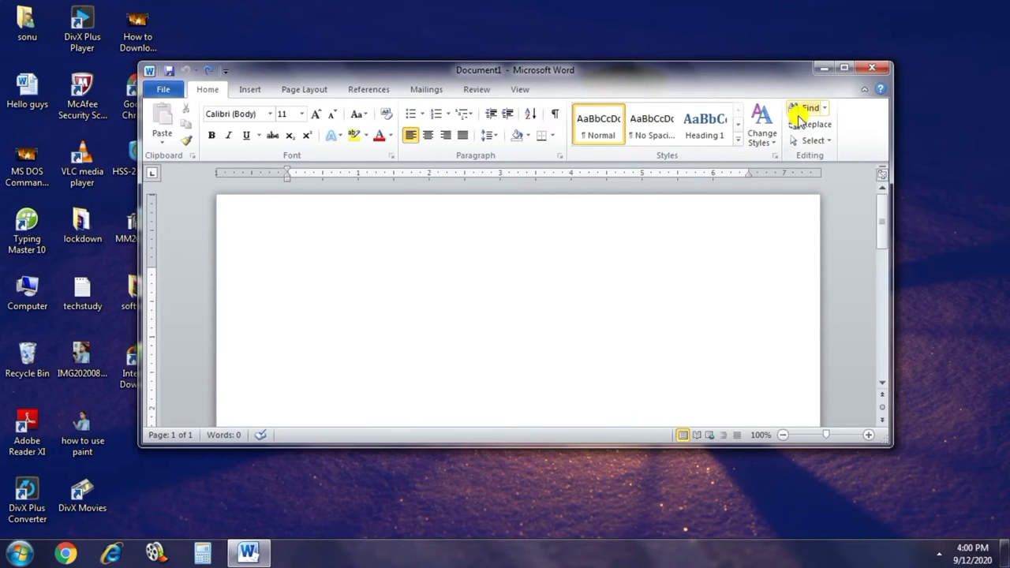
click(848, 71)
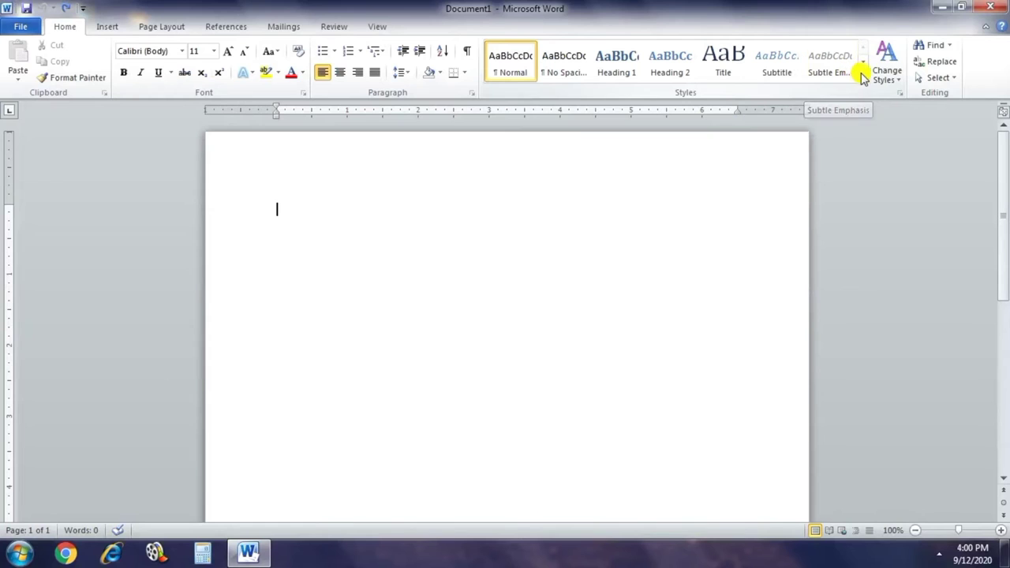
click(997, 9)
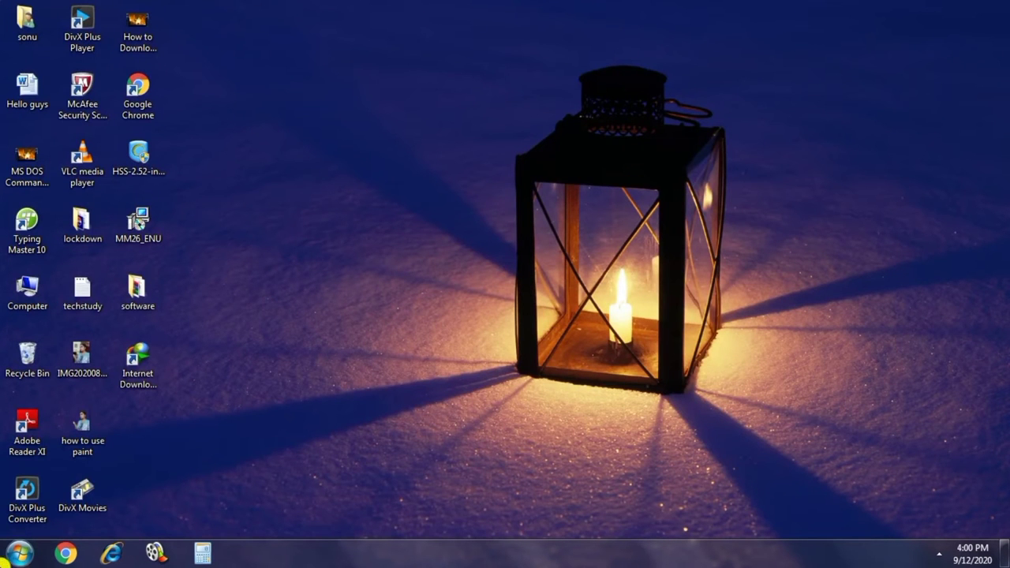
- Relaunch Word 2010 from the Start menu and close the Document Recovery pane, confirming the recovery choice
click(19, 556)
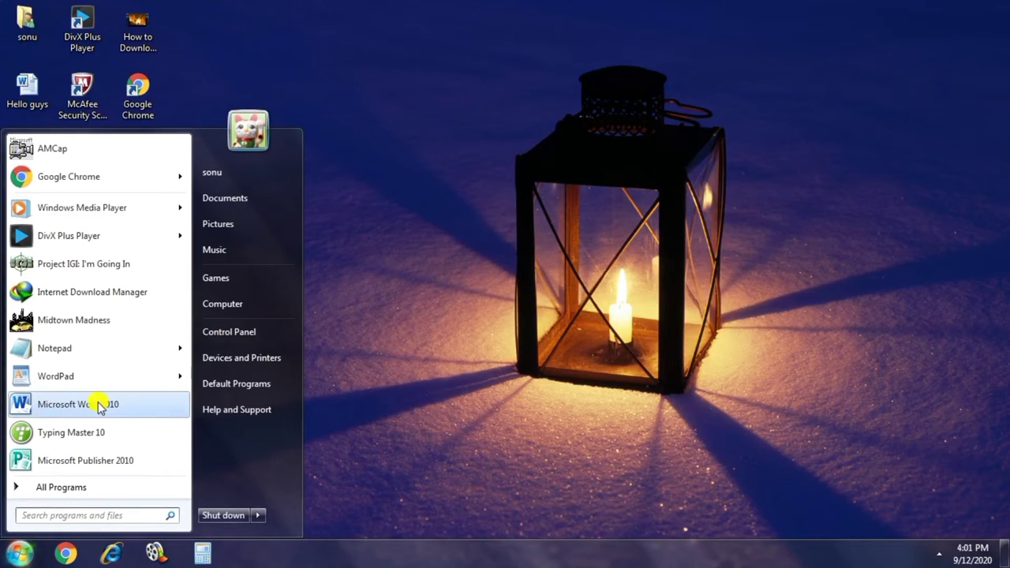
click(122, 408)
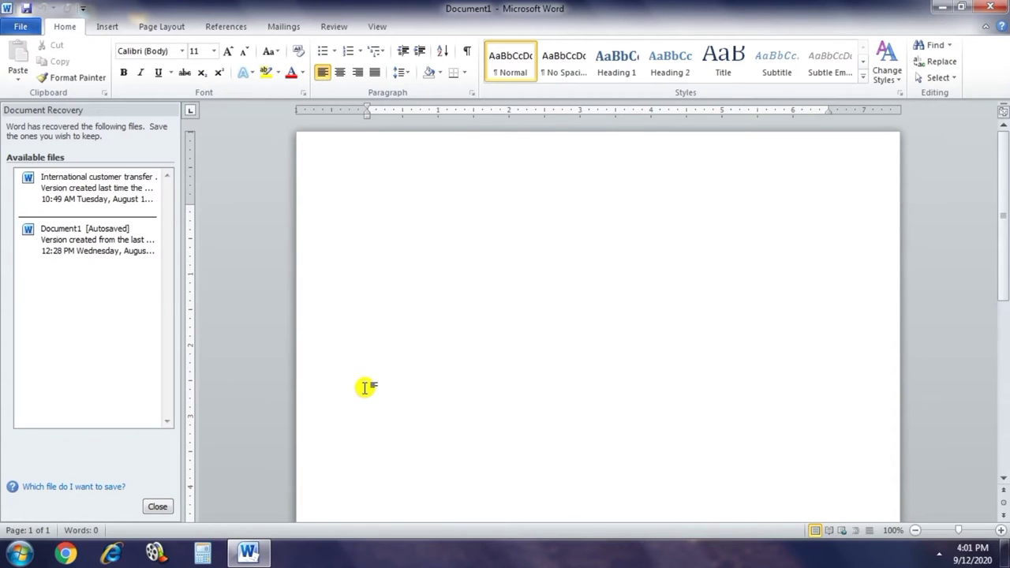
click(160, 507)
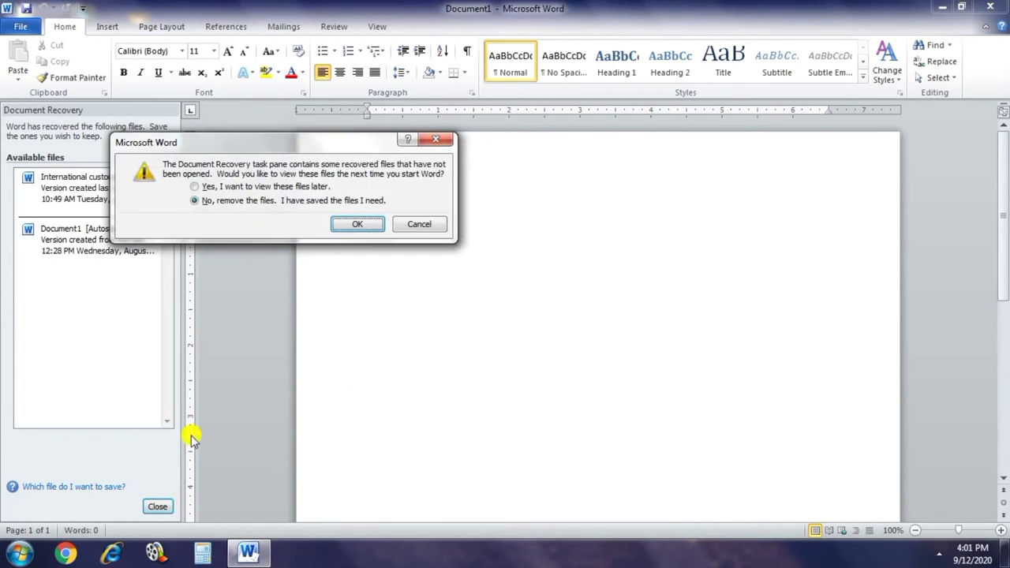
click(285, 187)
click(363, 225)
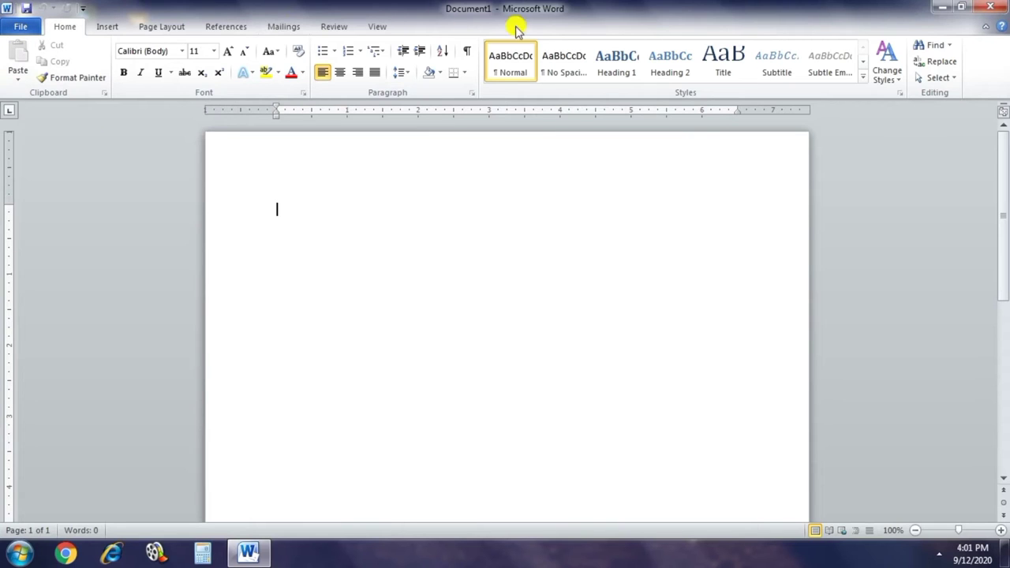
- Save the blank document to the Desktop as 'techstudy' in Word Document format
click(37, 31)
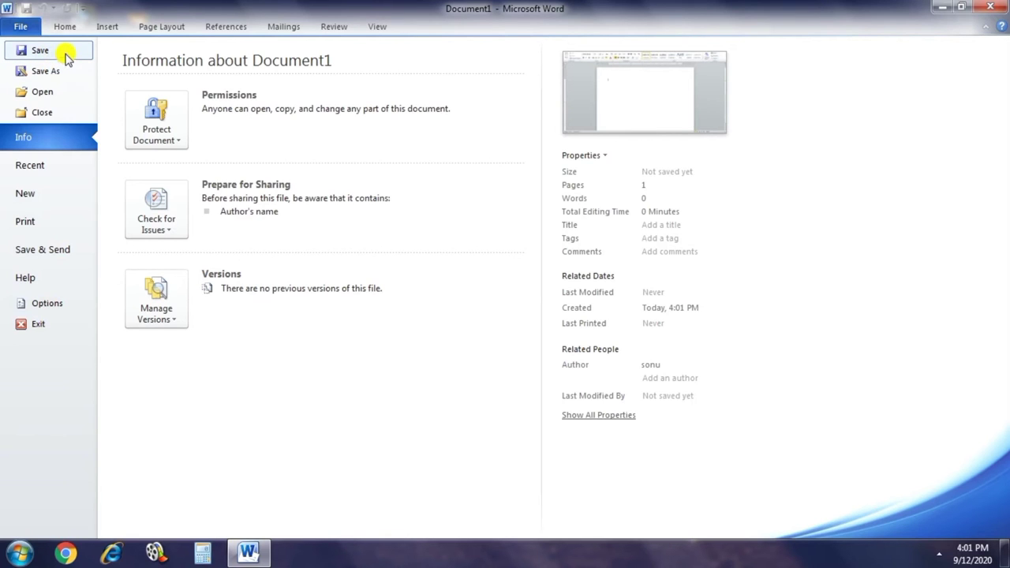
click(63, 52)
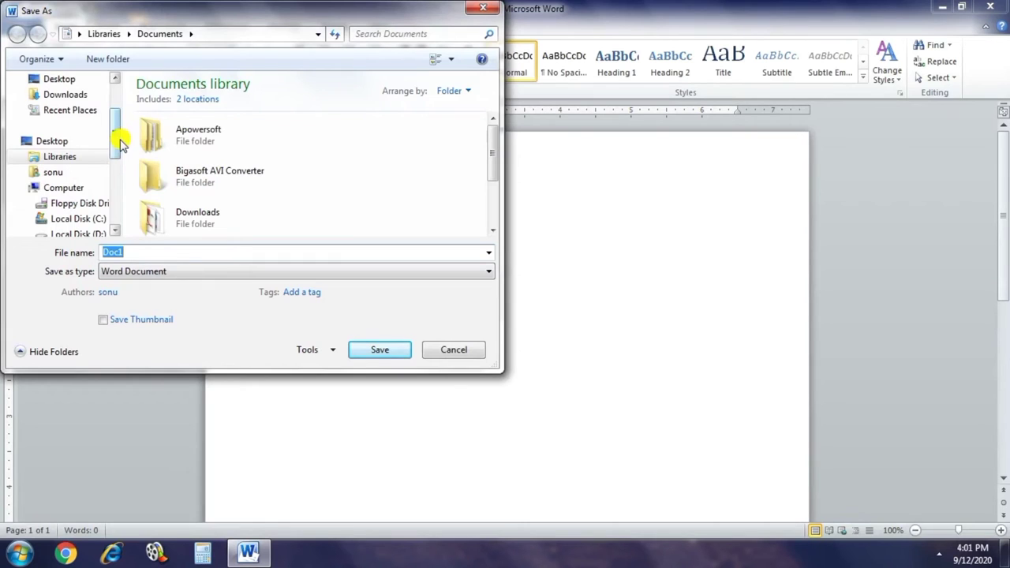
click(57, 78)
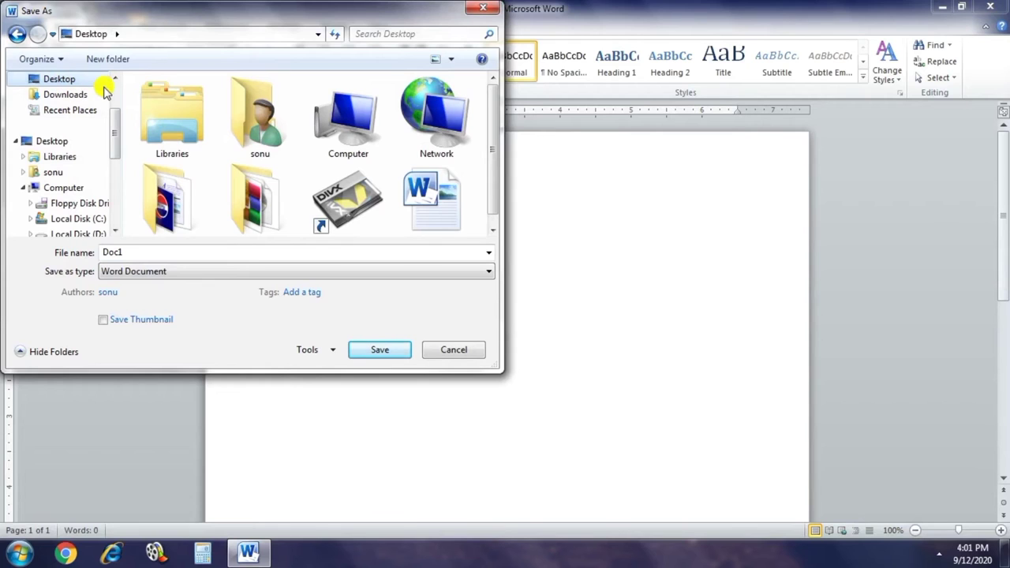
drag(124, 253, 98, 257)
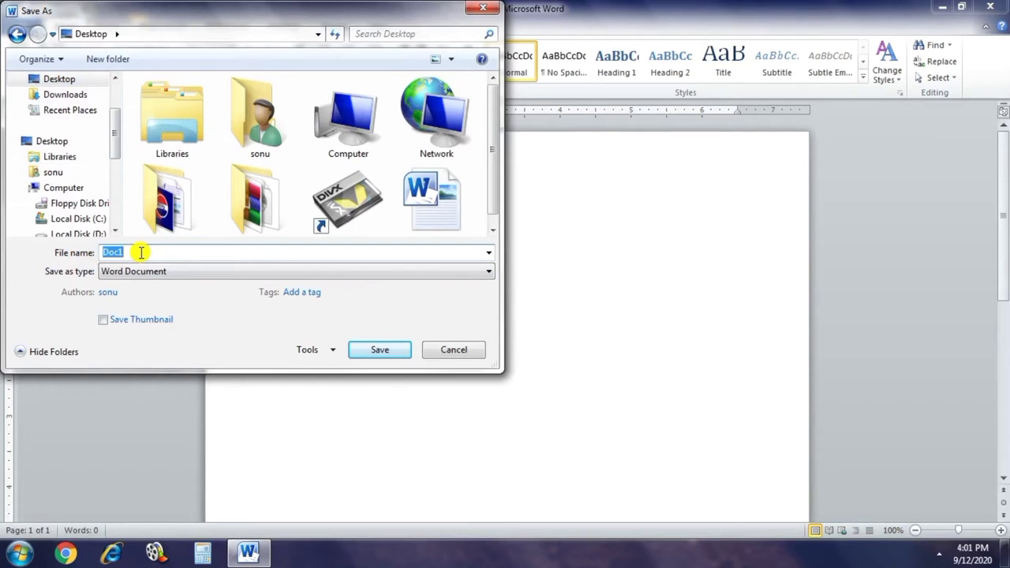
text(techstudy)
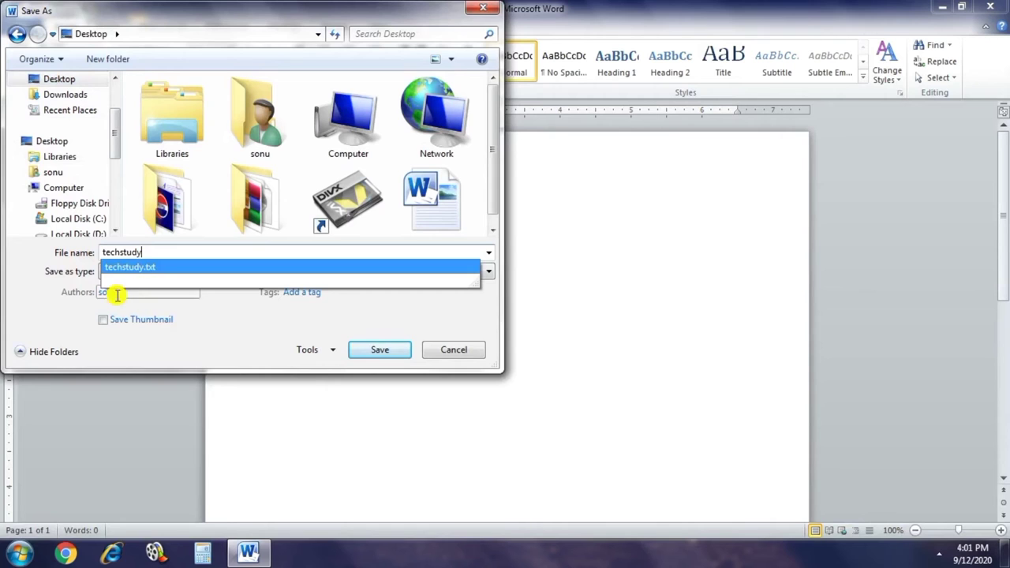
click(231, 315)
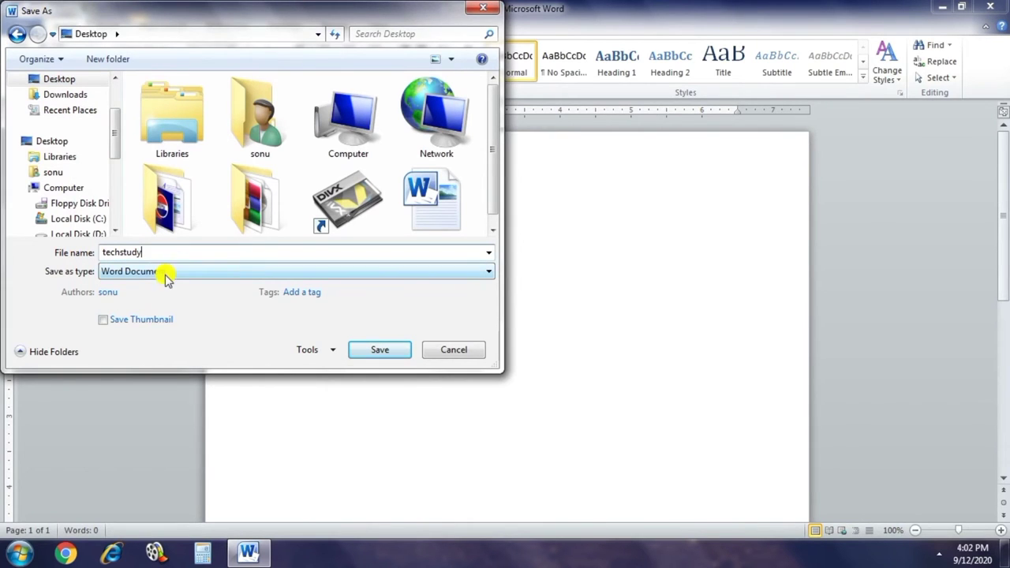
click(162, 273)
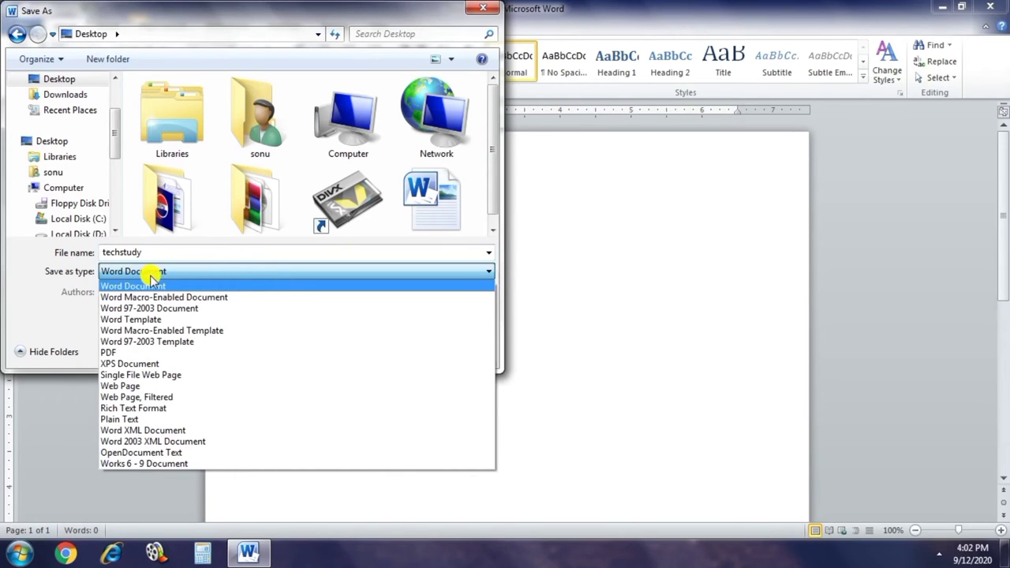
click(150, 276)
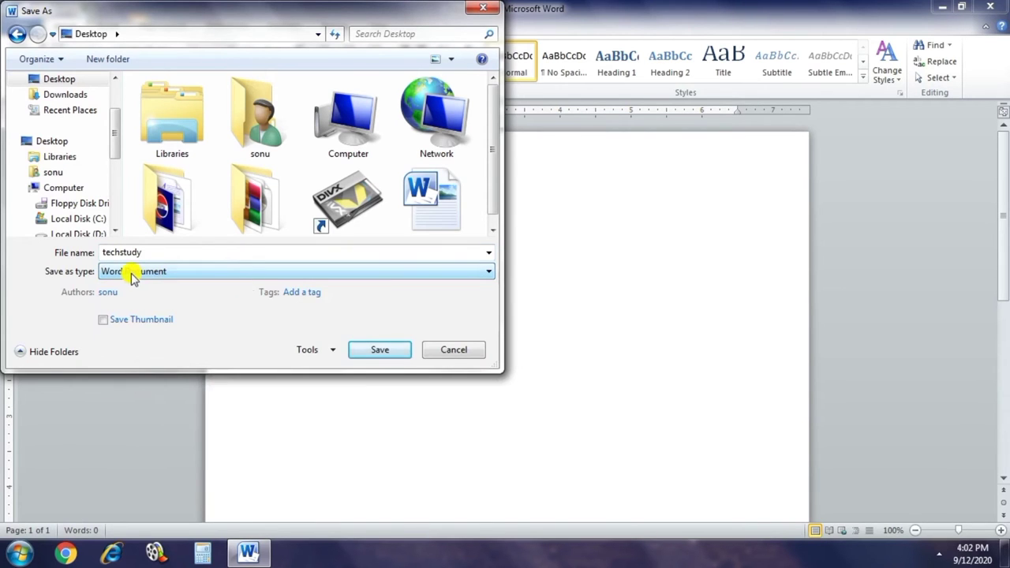
click(384, 350)
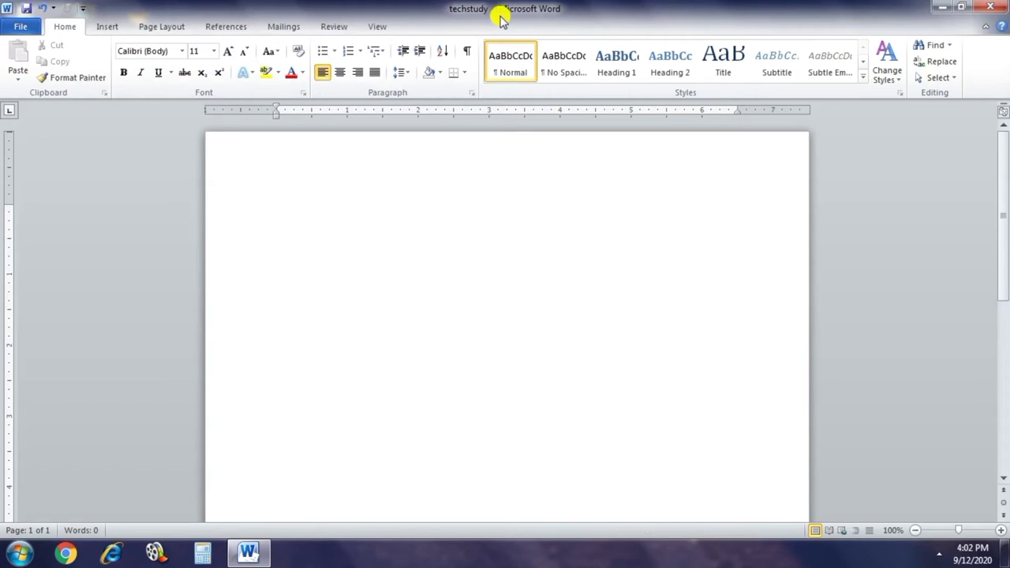
- Use Save As to save the document to the Desktop renamed 'Lockdowntechstudy'
click(940, 7)
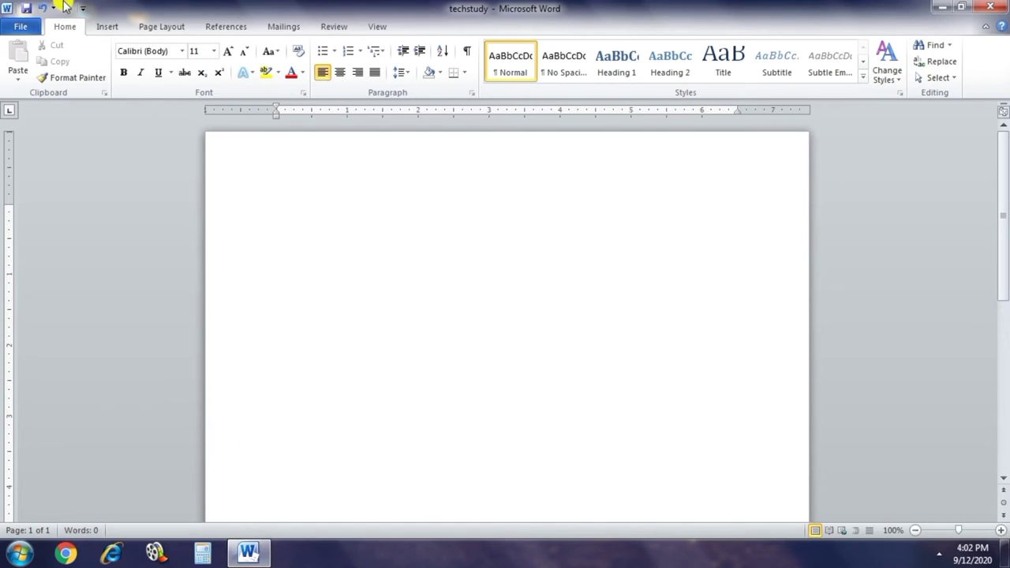
click(29, 27)
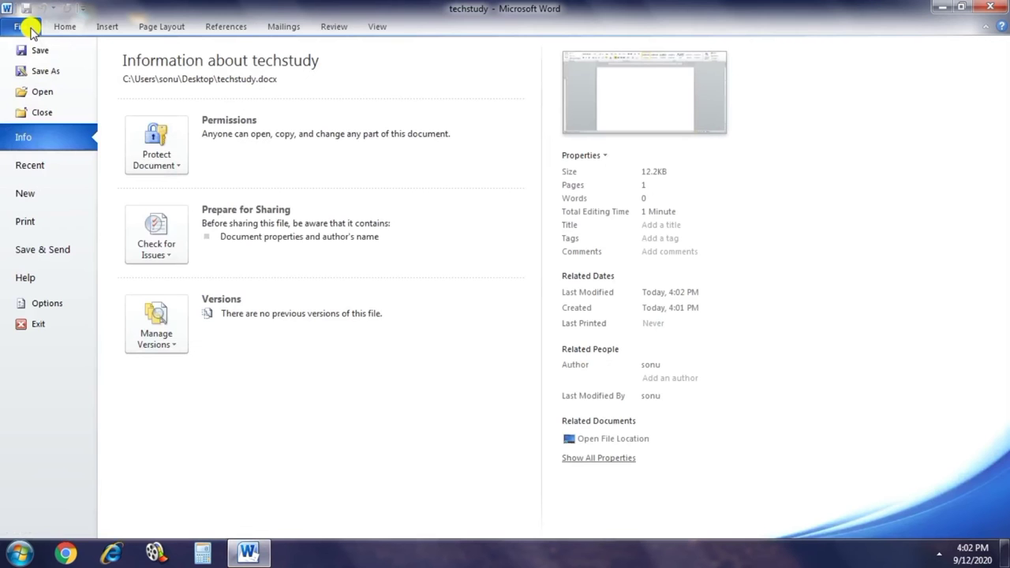
click(67, 72)
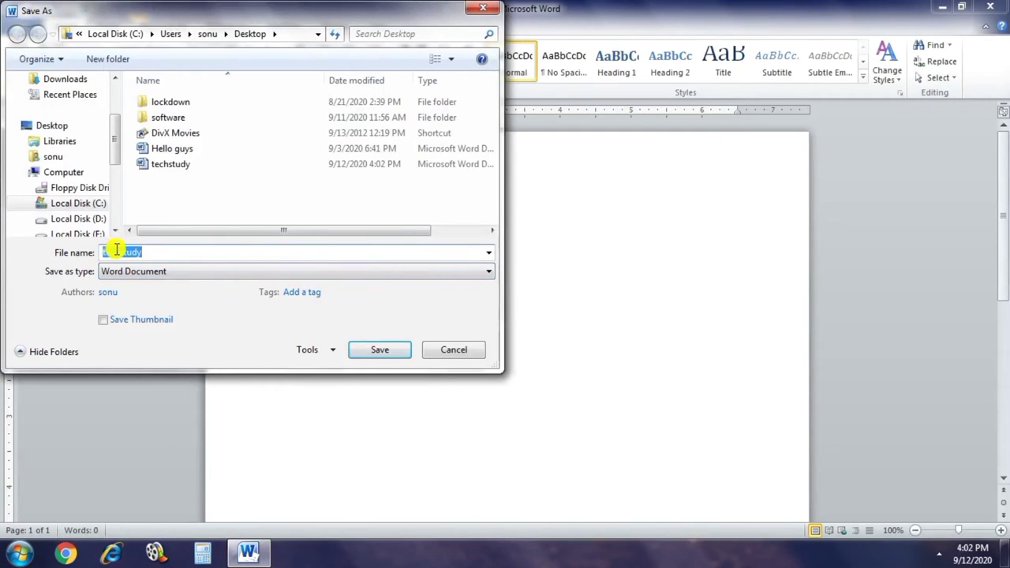
click(158, 253)
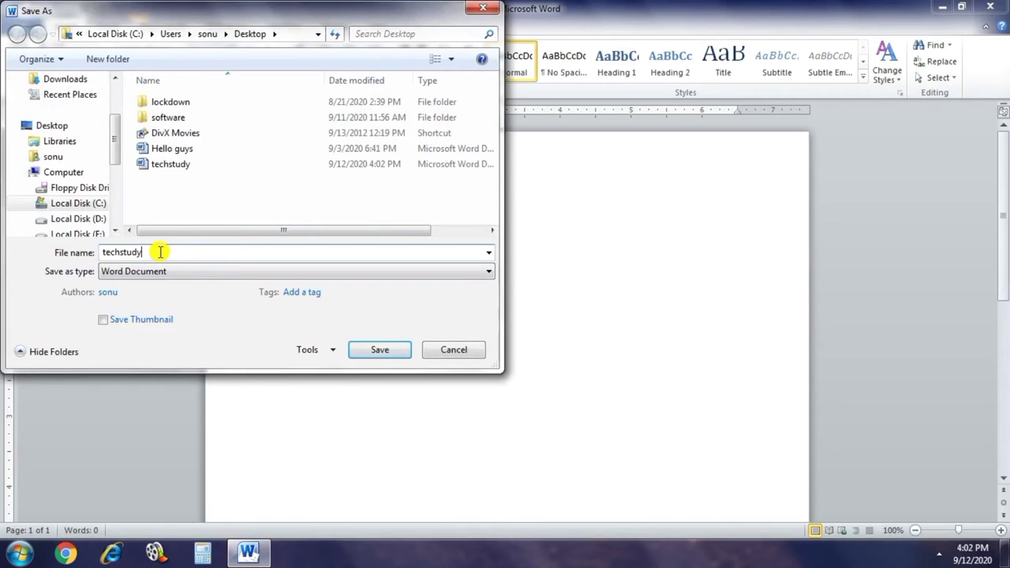
double_click(157, 253)
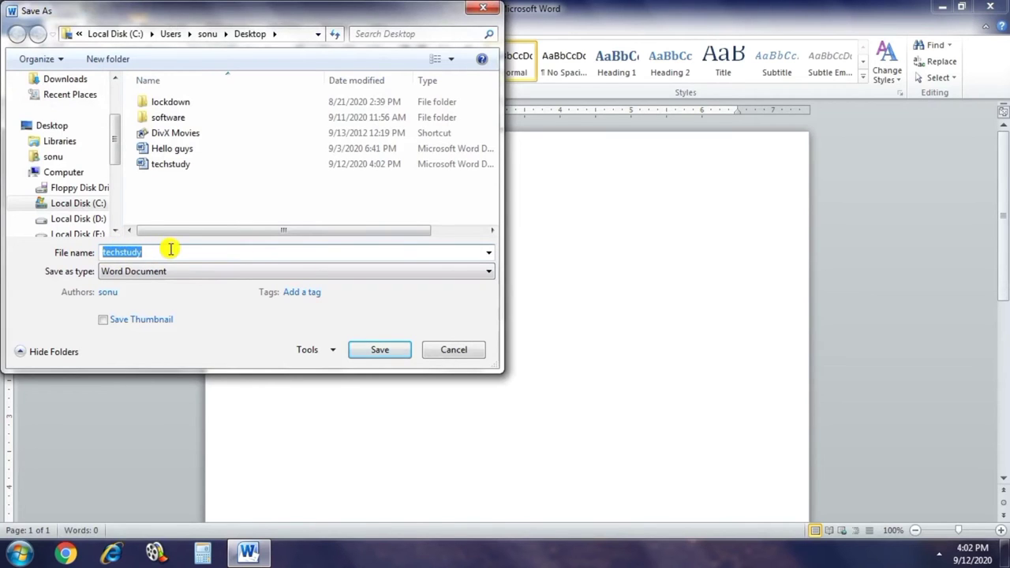
text(Lock)
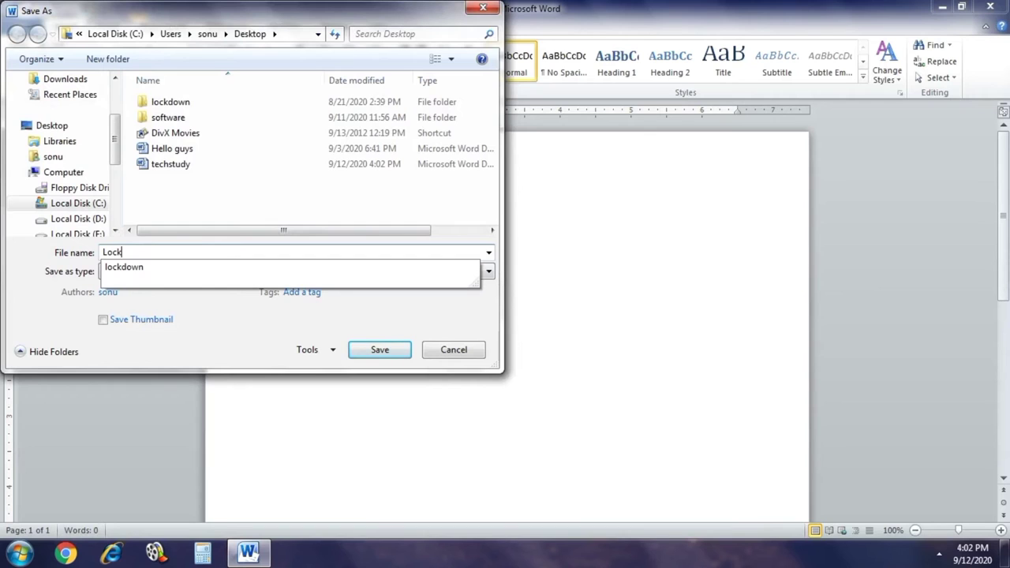
text(n)
click(170, 249)
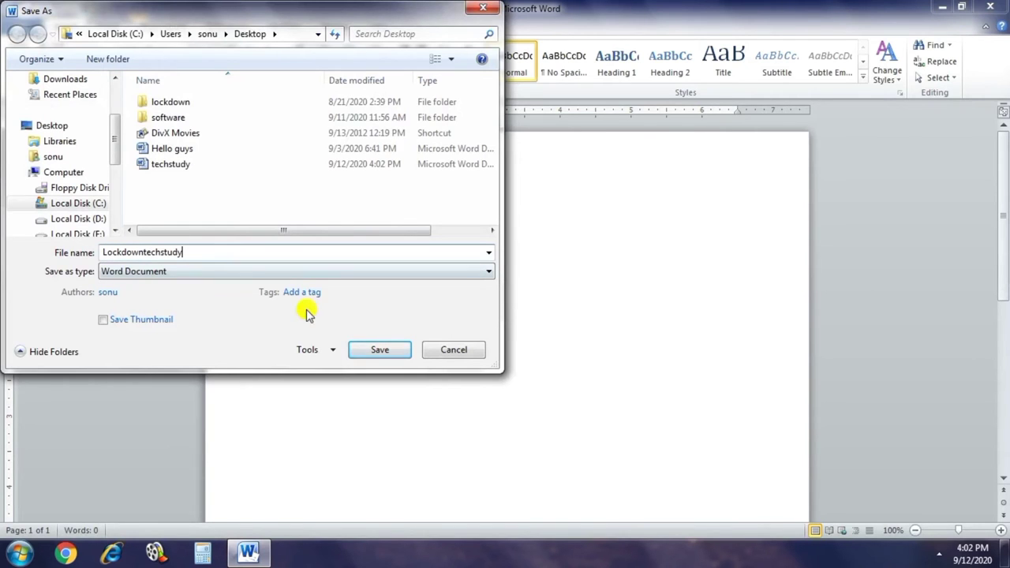
click(385, 349)
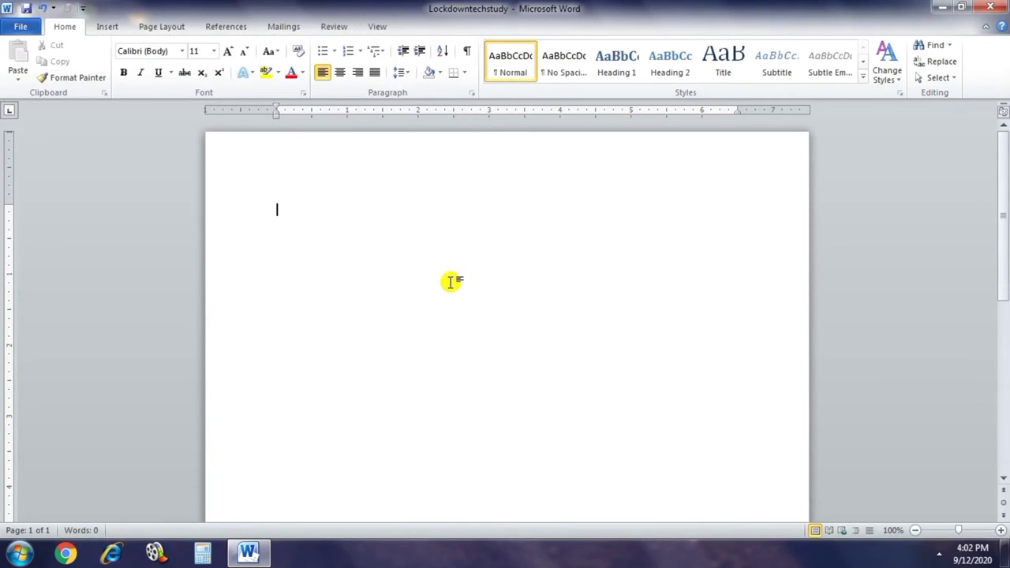
- Choose Open from the File tab to list the Desktop's Word files
click(34, 32)
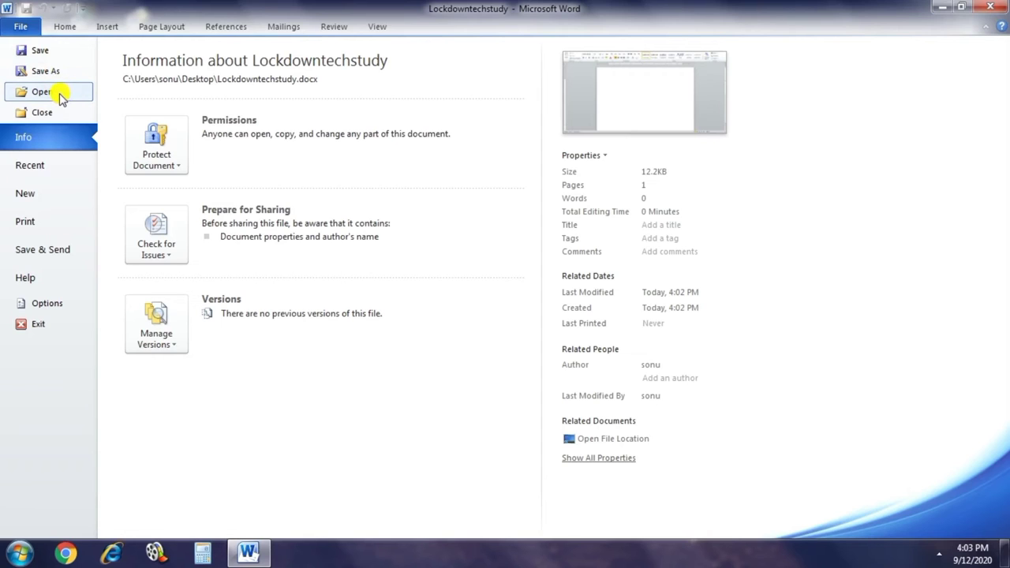
click(60, 95)
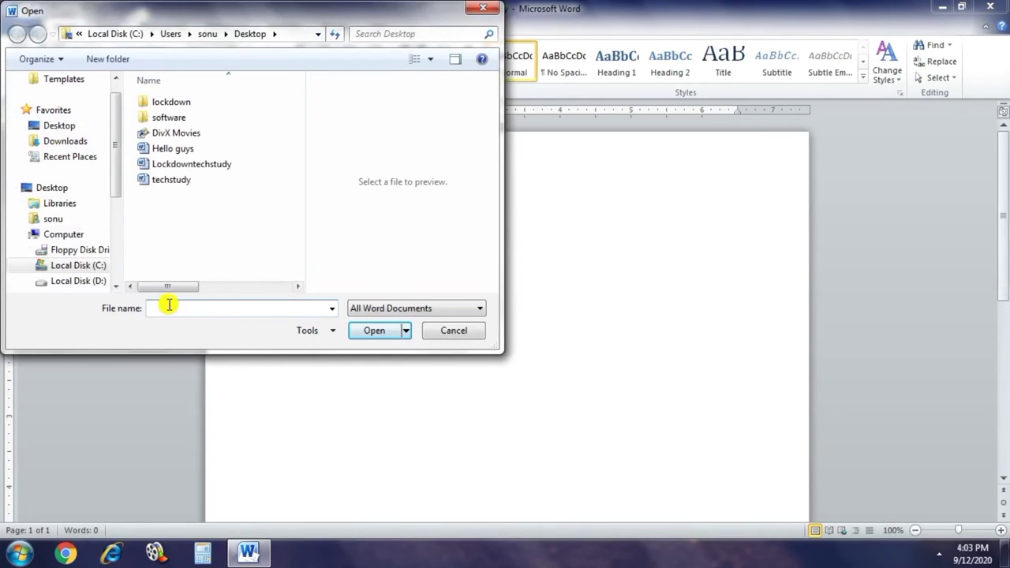
- Select techstudy instead of Lockdowntechstudy on the Desktop and open it in a new window
click(204, 166)
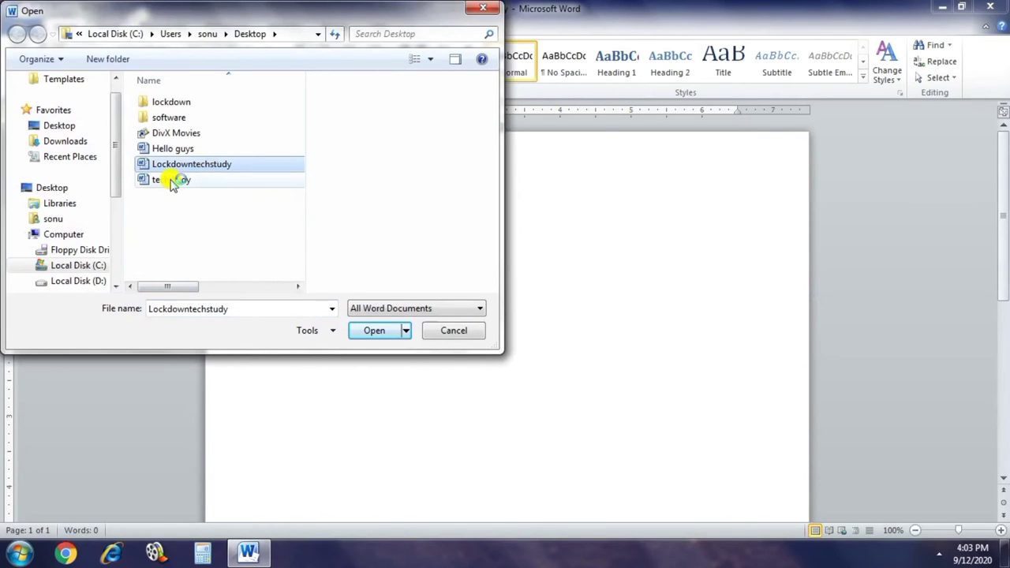
click(173, 180)
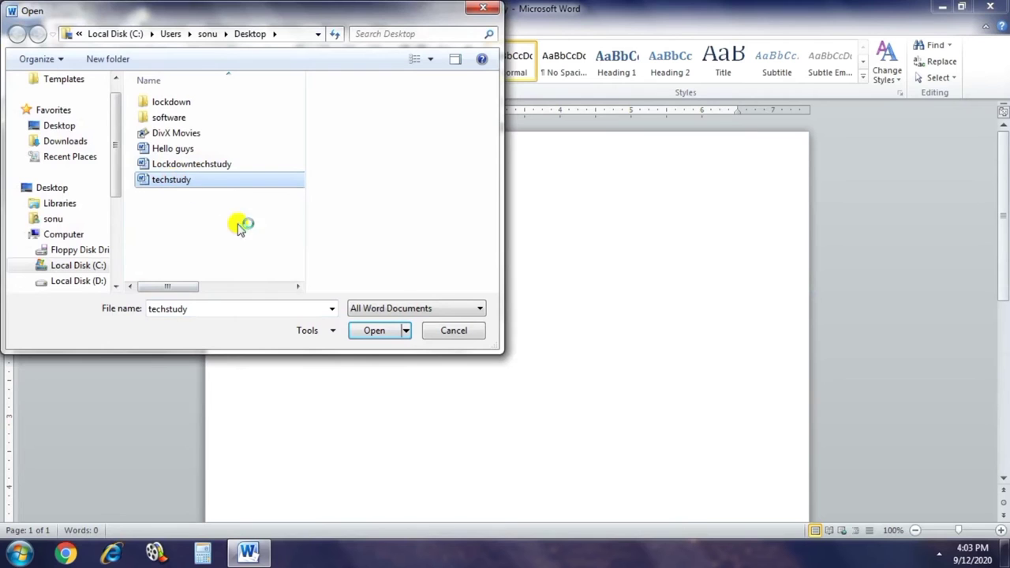
click(382, 330)
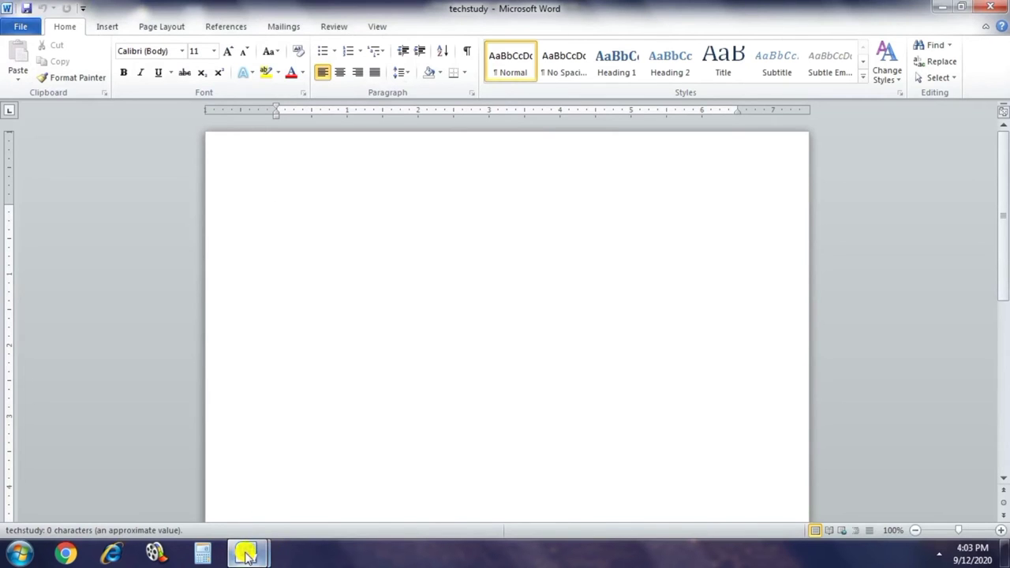
mouse_move(247, 553)
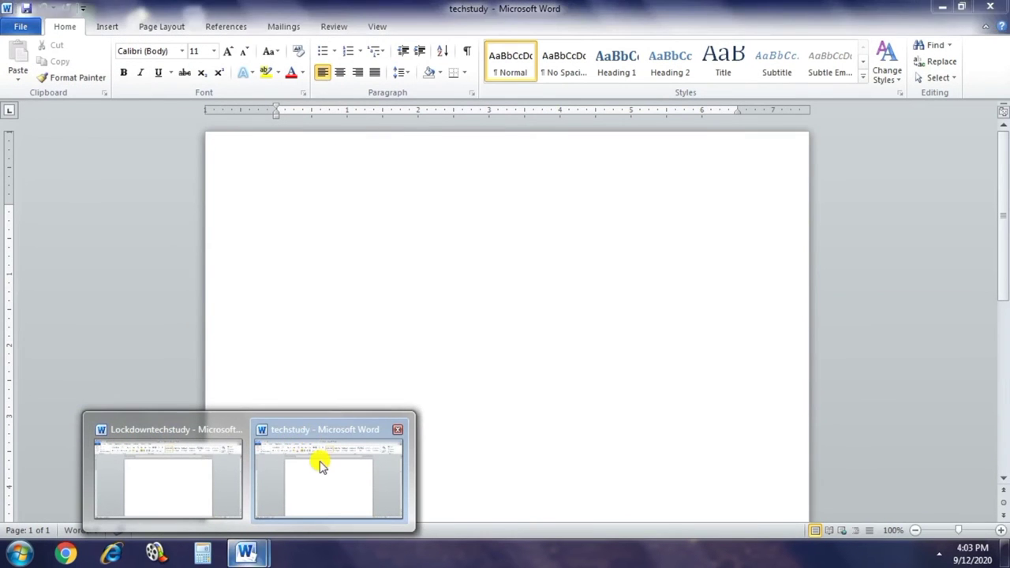
- Switch between the techstudy and Lockdowntechstudy windows and open Lockdowntechstudy's File view
click(321, 465)
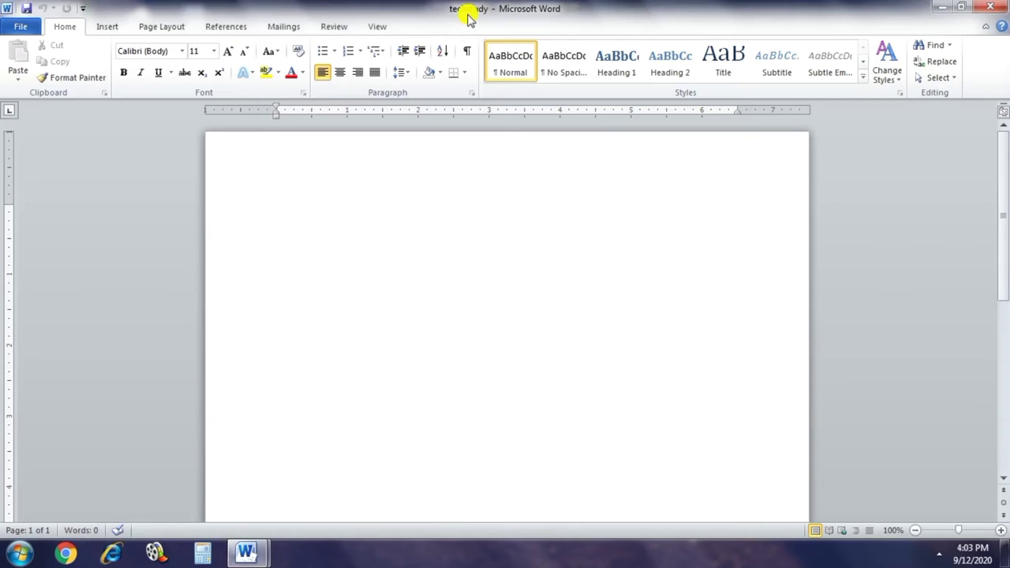
click(244, 552)
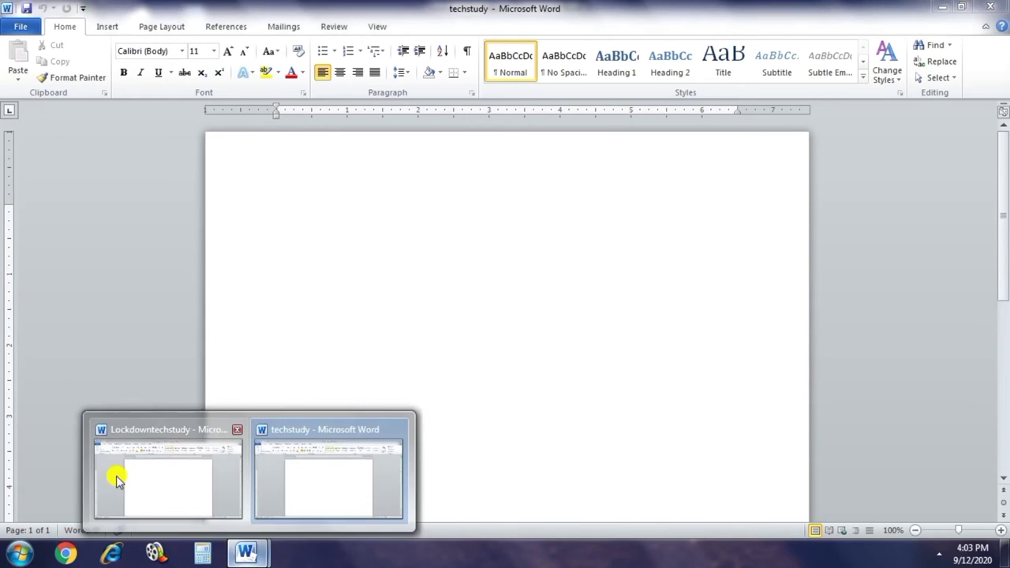
click(119, 473)
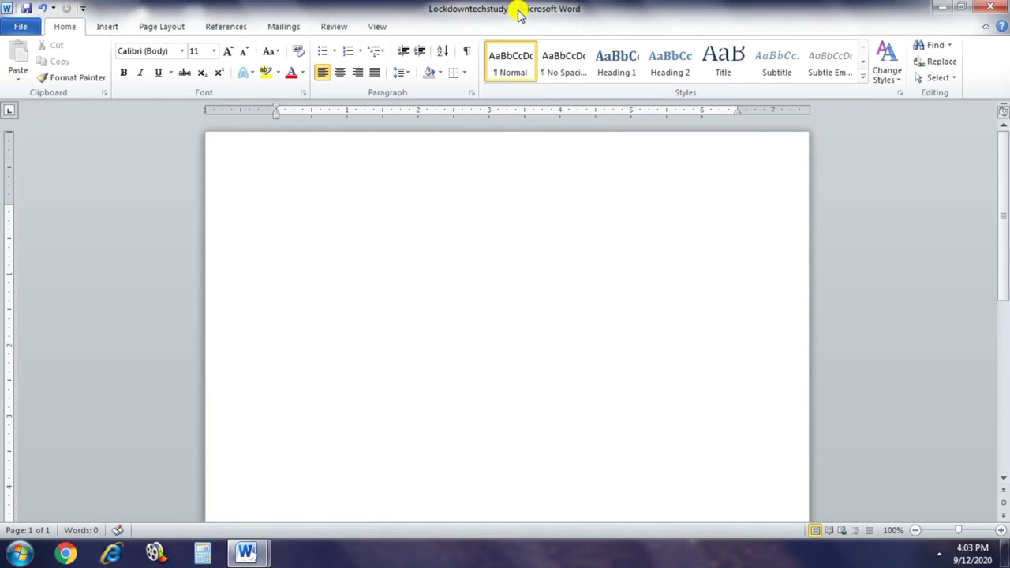
click(33, 30)
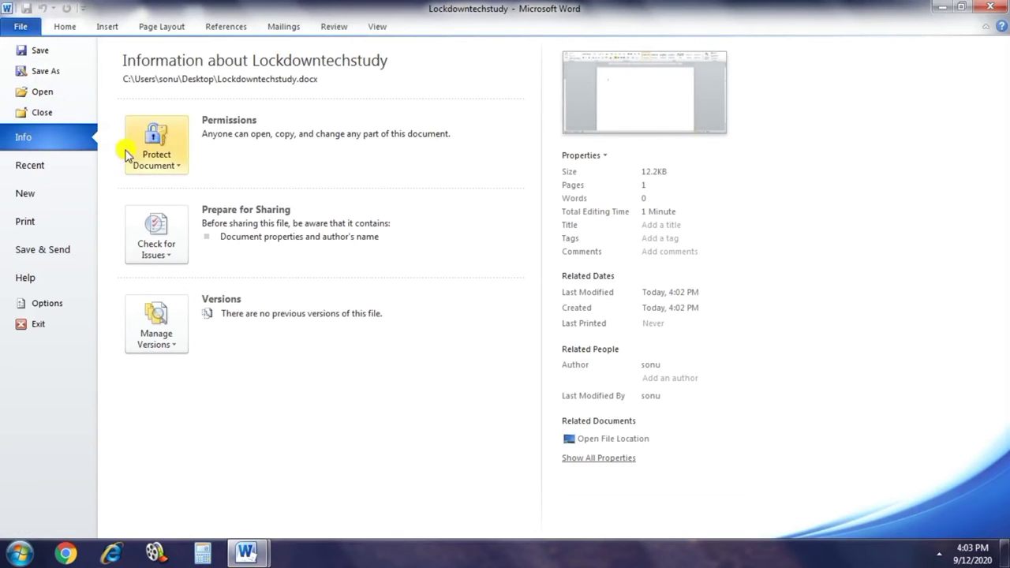
mouse_move(246, 552)
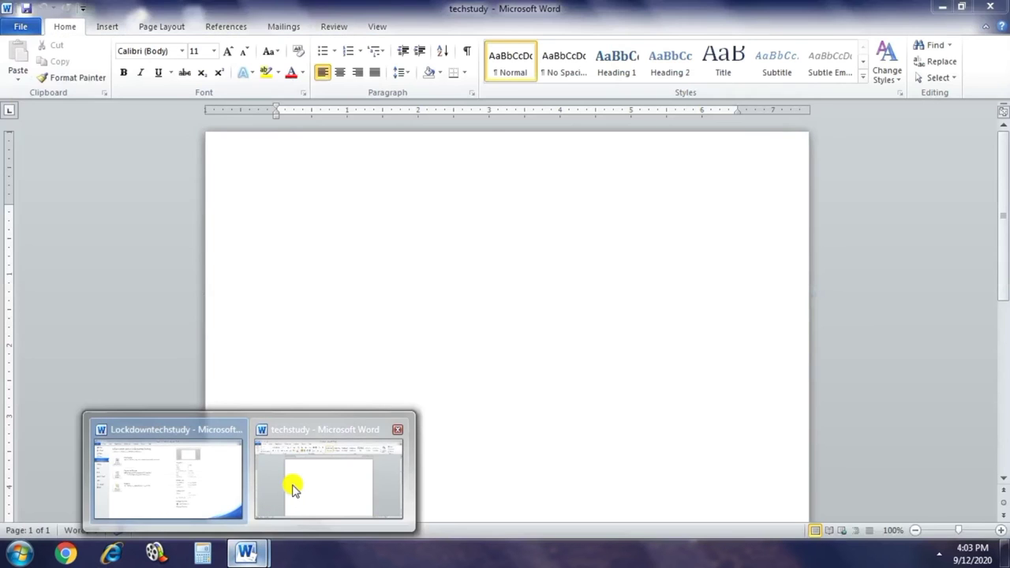
- Close the techstudy document, then show the Recent documents list for Lockdowntechstudy
click(293, 480)
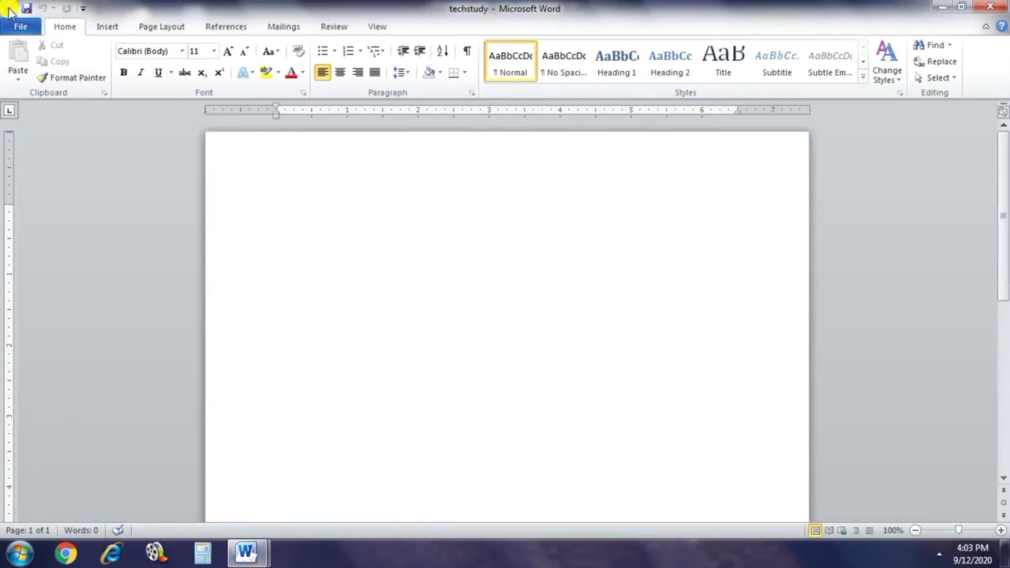
click(30, 32)
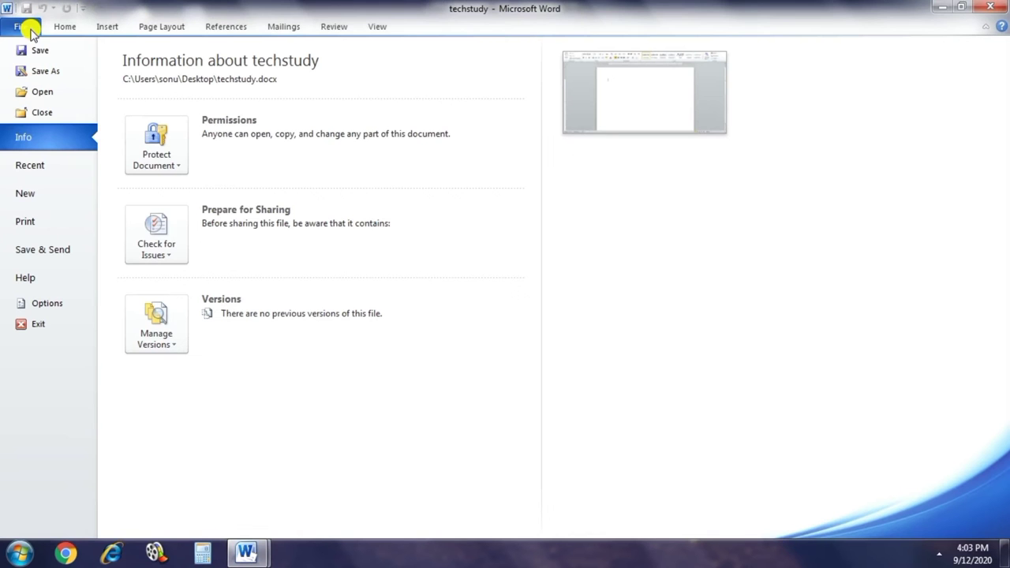
click(35, 114)
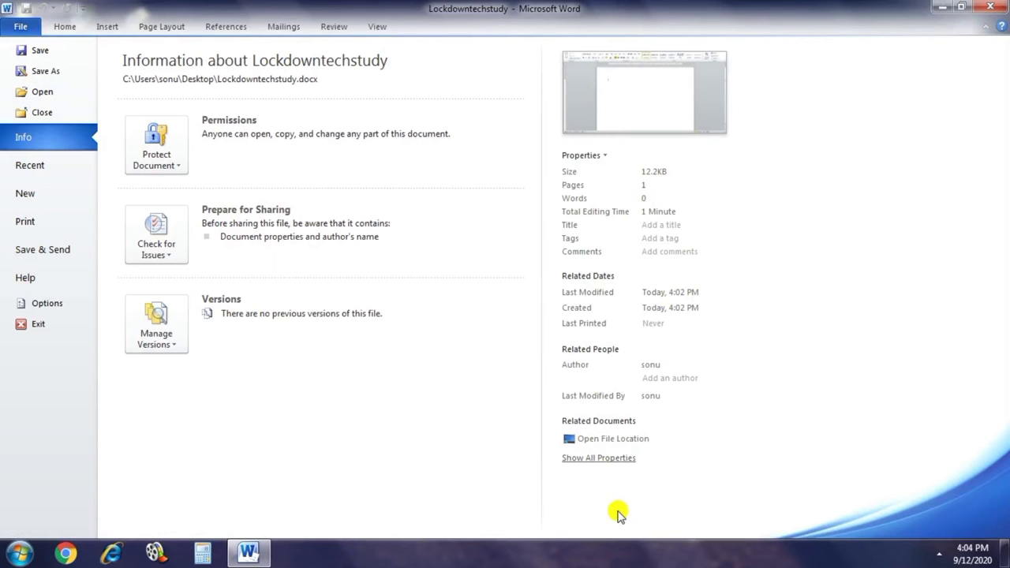
click(36, 173)
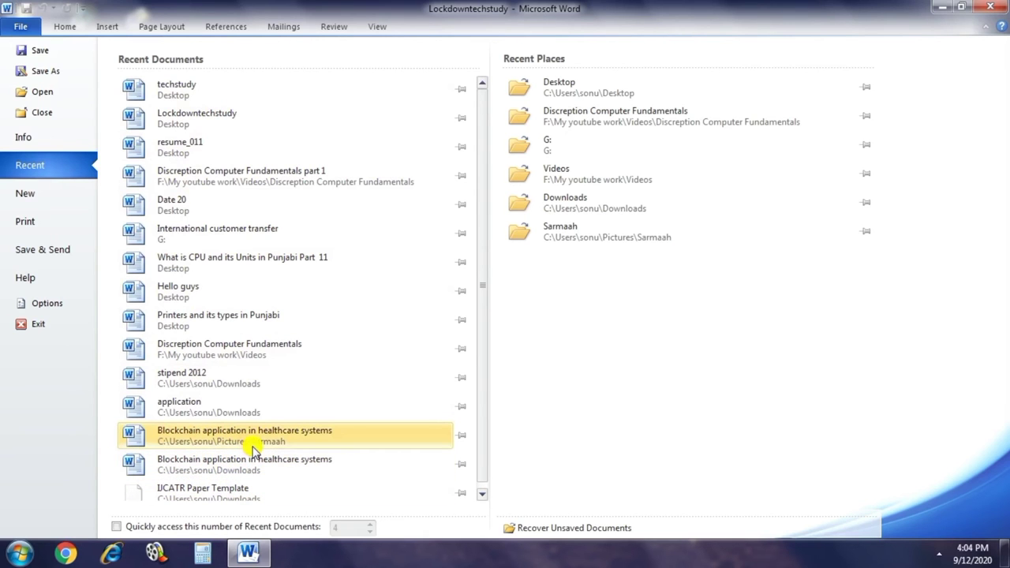
- Search the Office.com templates for 'cv' from the New page
click(37, 203)
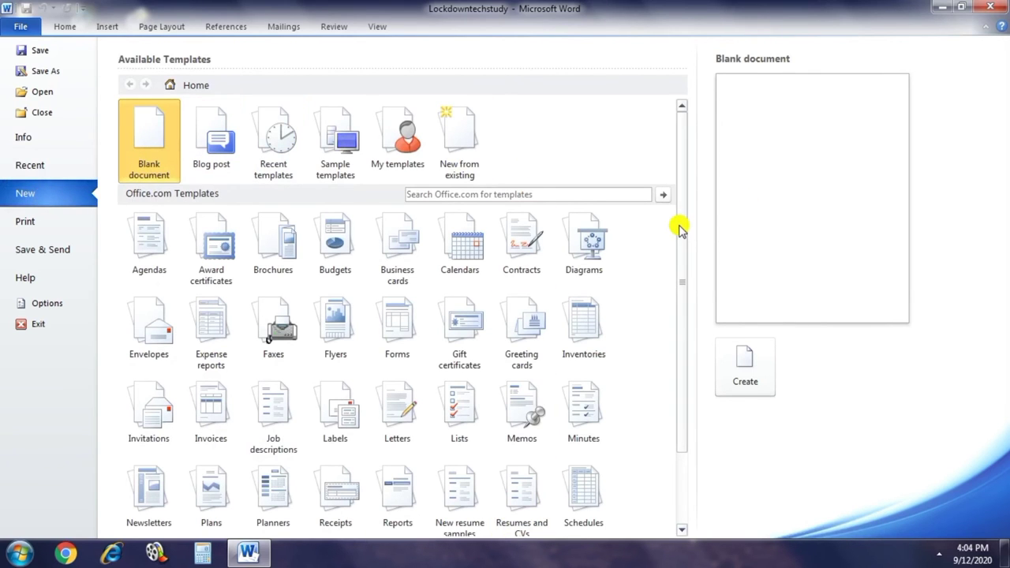
mouse_move(678, 225)
mouse_down()
mouse_move(677, 269)
mouse_move(691, 196)
mouse_up()
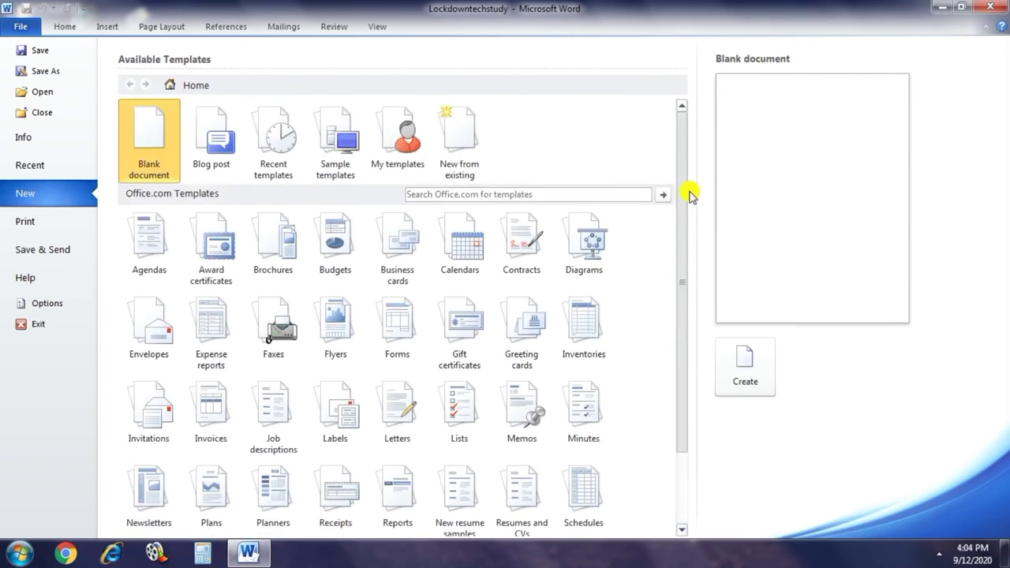
click(535, 196)
text(cv)
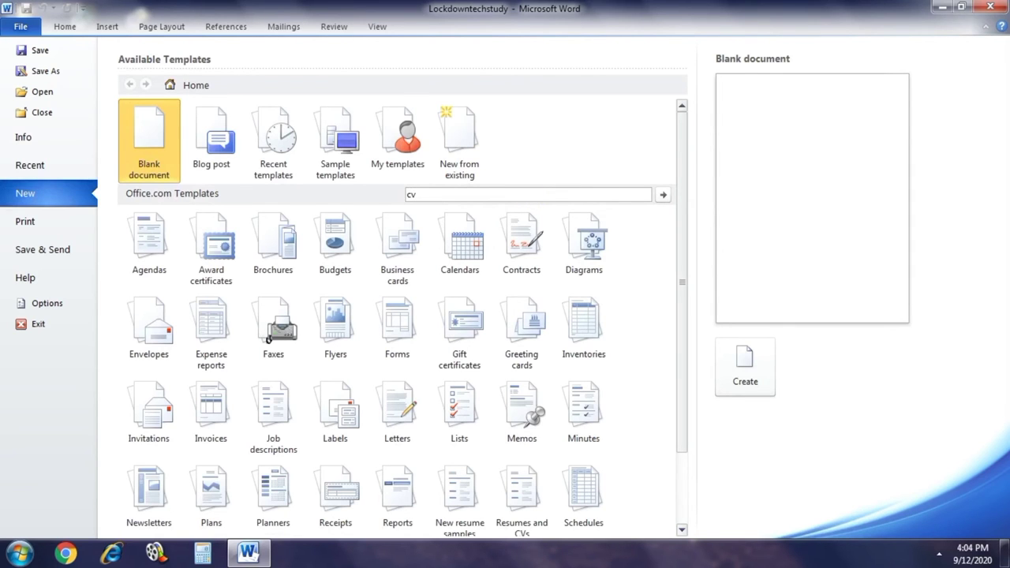
key(Return)
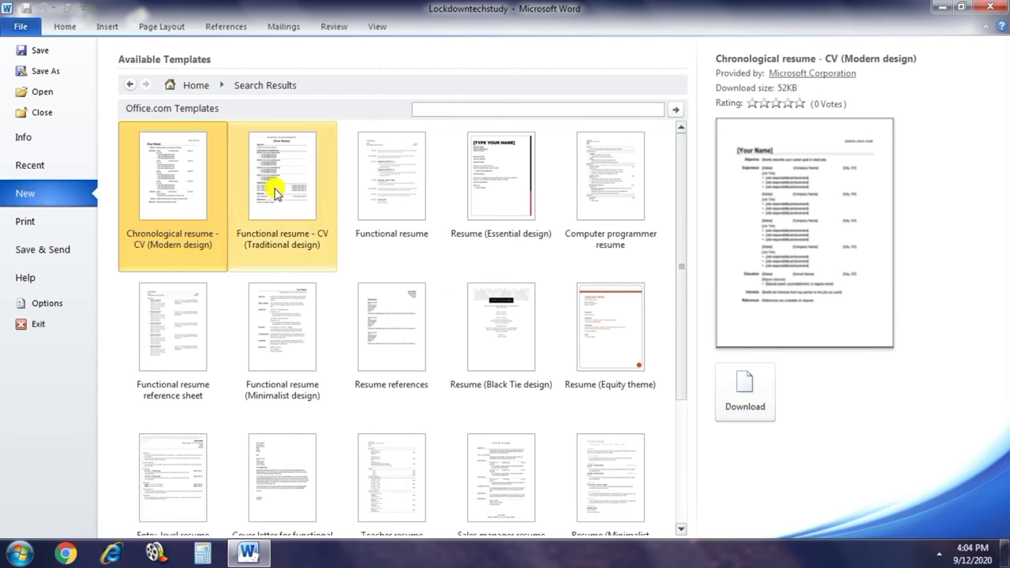
- Back out of the resume results to template home and open the Lockdowntechstudy Info page
click(57, 194)
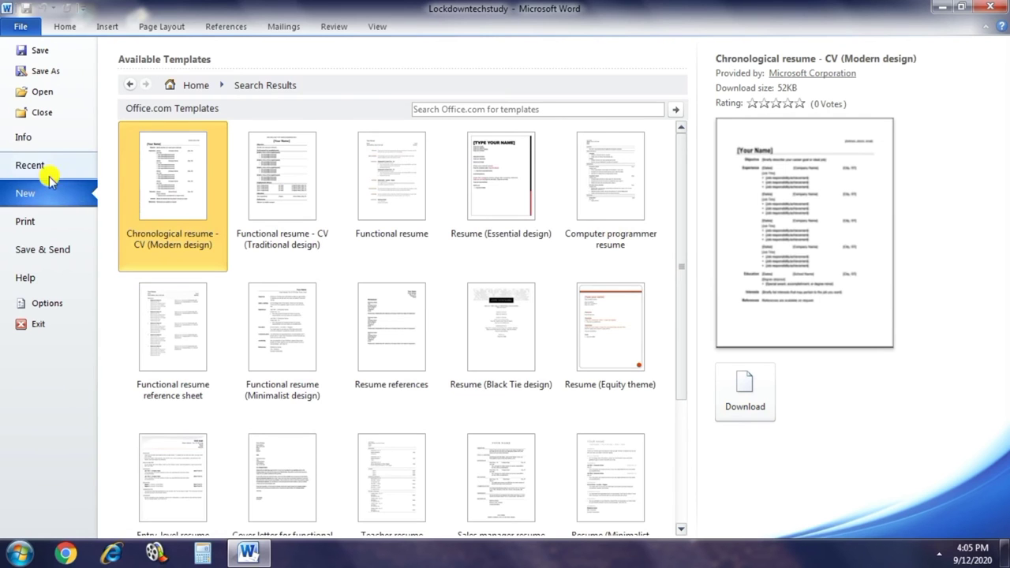
click(57, 177)
click(63, 193)
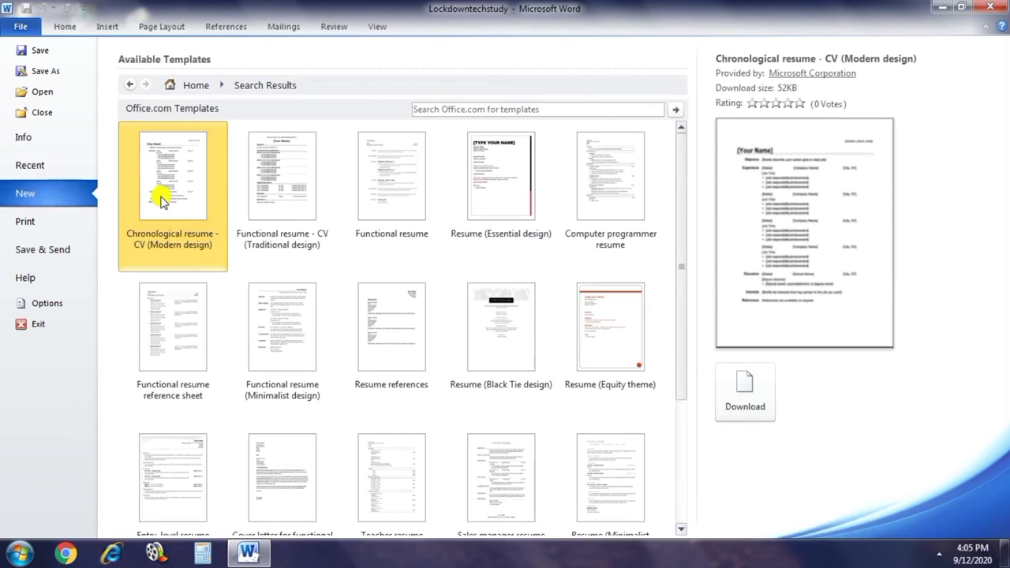
click(130, 85)
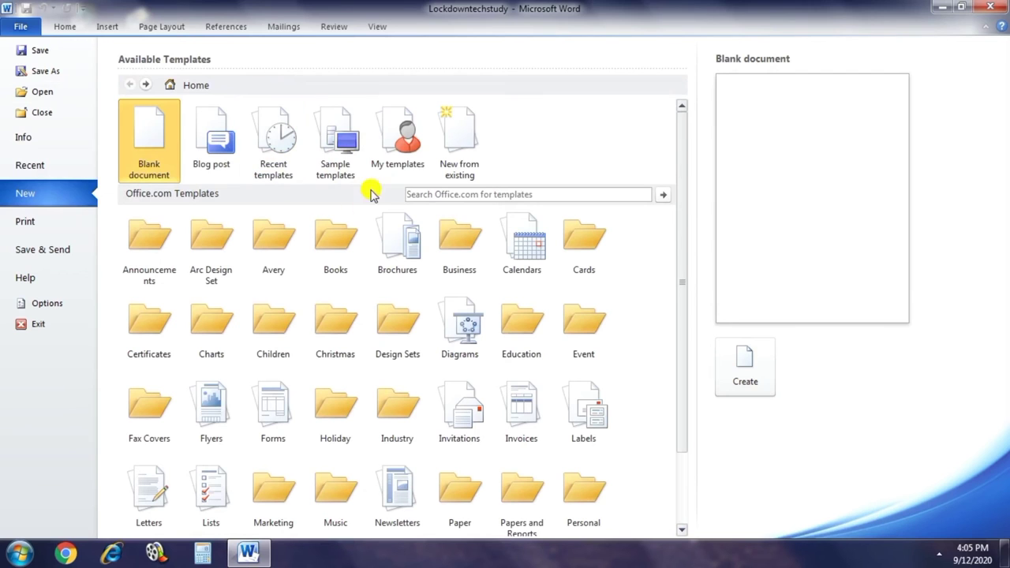
scroll(505, 406, down, 1)
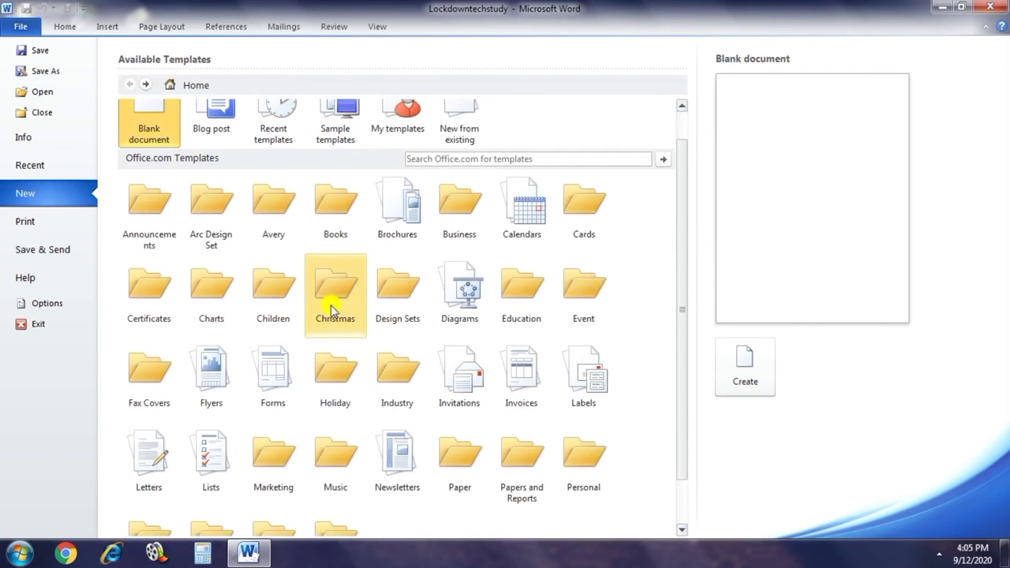
click(23, 136)
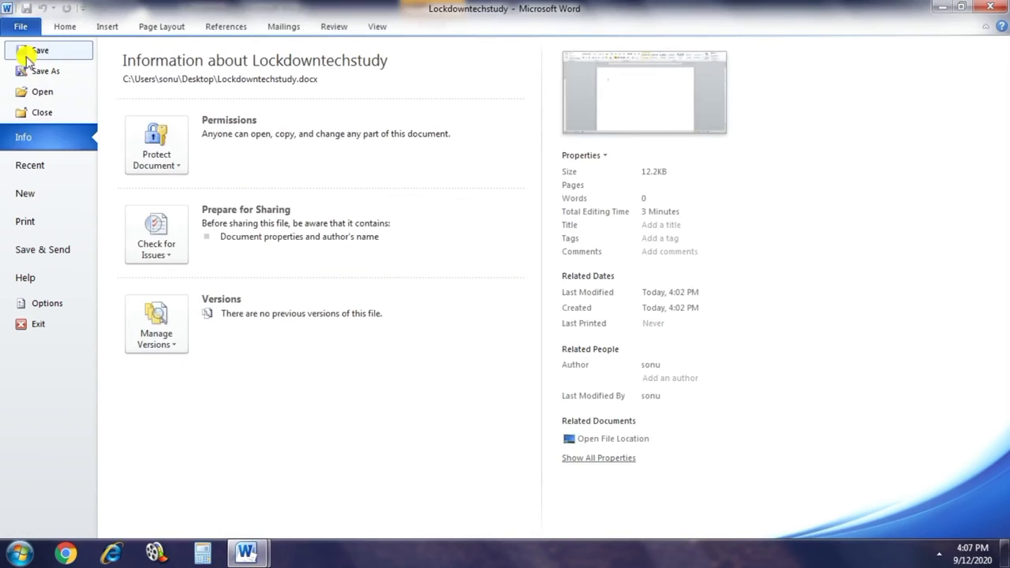
- Look over the Print and Save & Send pages, then show the Help page with Office version details
click(38, 222)
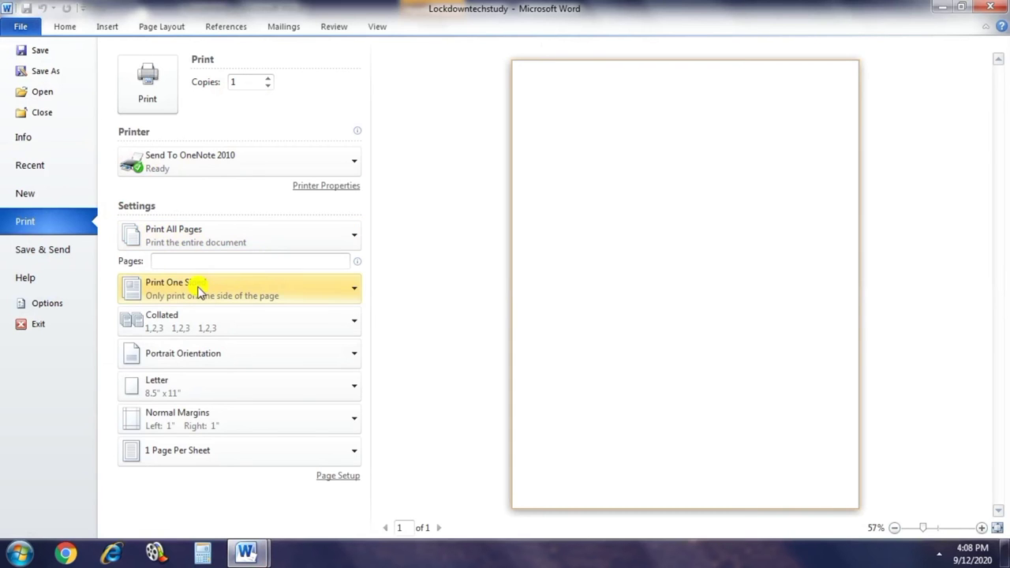
click(56, 260)
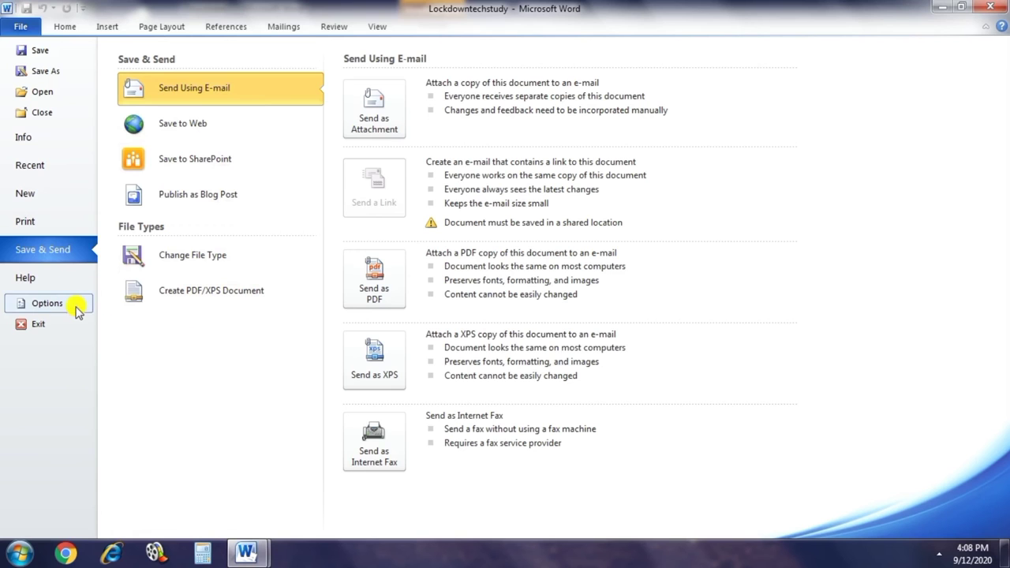
click(30, 280)
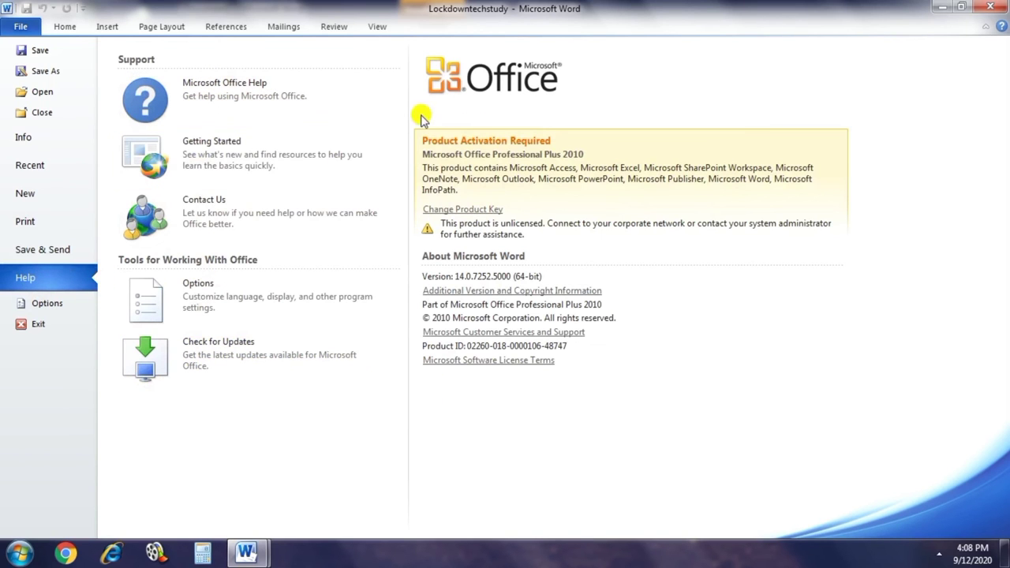
- Browse Word Options' Display, Proofing, Save, Language, Advanced and Add-Ins pages
click(69, 312)
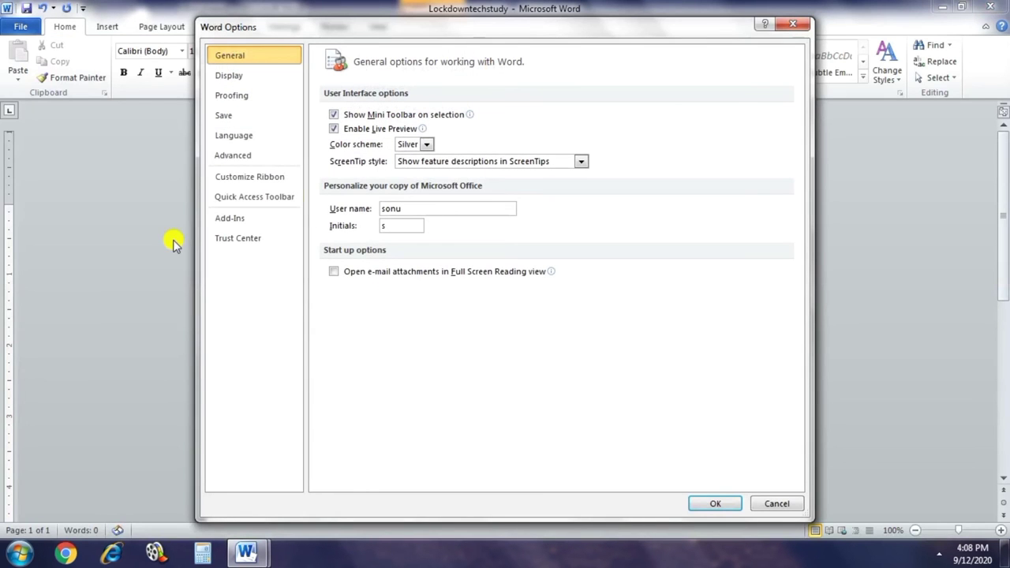
click(254, 79)
click(253, 97)
click(252, 117)
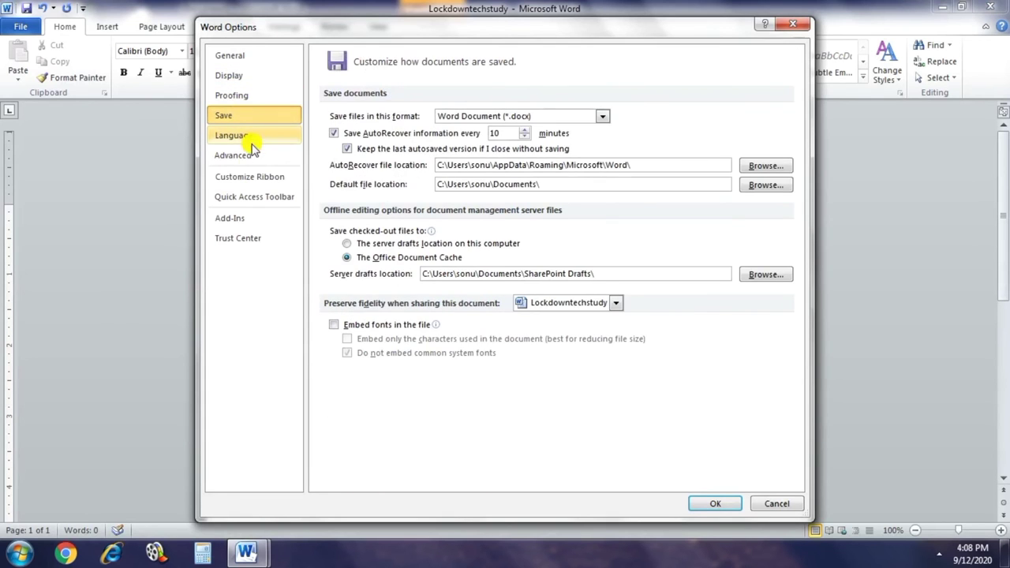
click(251, 138)
click(248, 162)
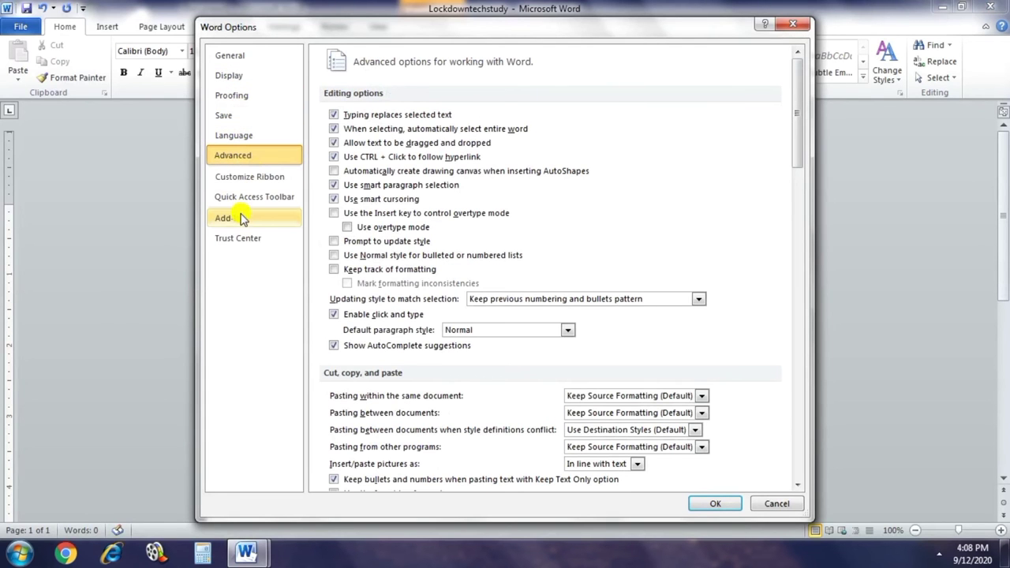
click(243, 218)
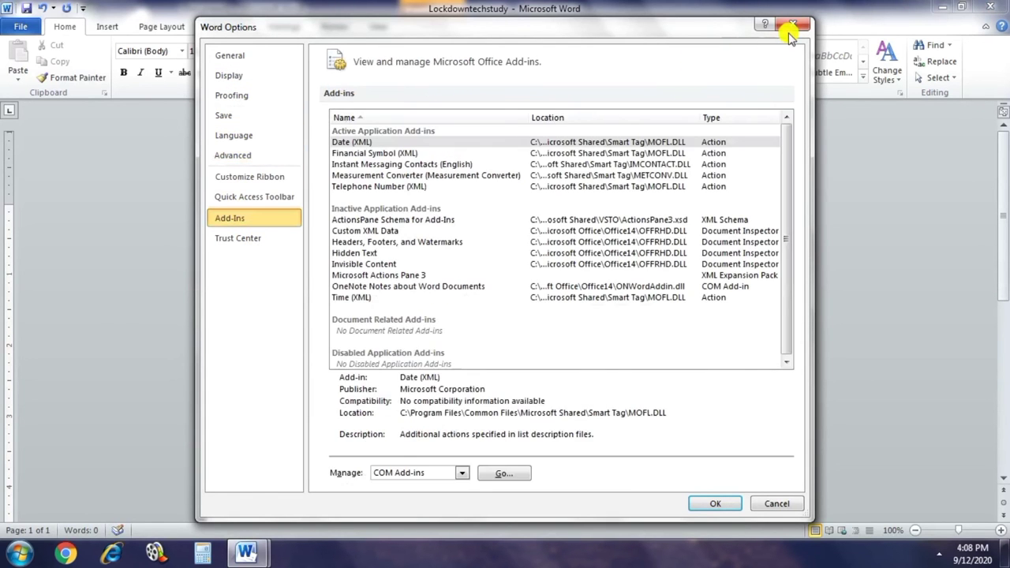
- Close Word Options without changes and leave the File view for the blank document
click(792, 28)
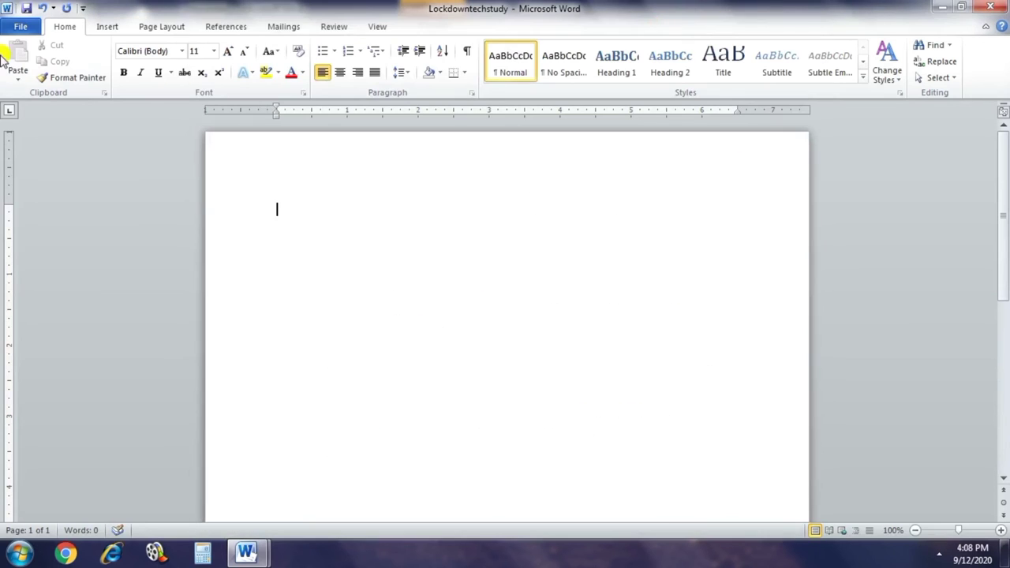
click(35, 27)
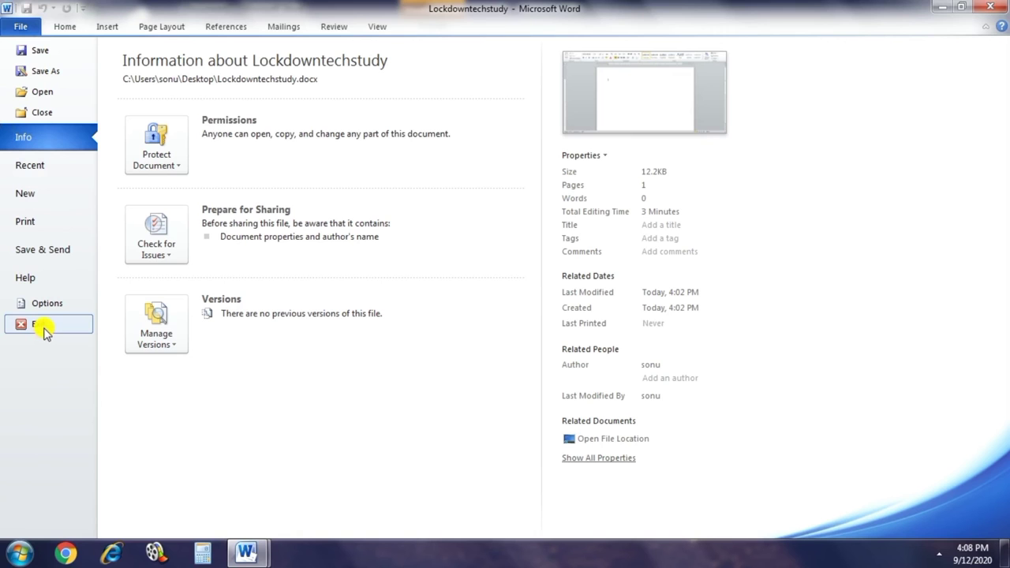
key(Escape)
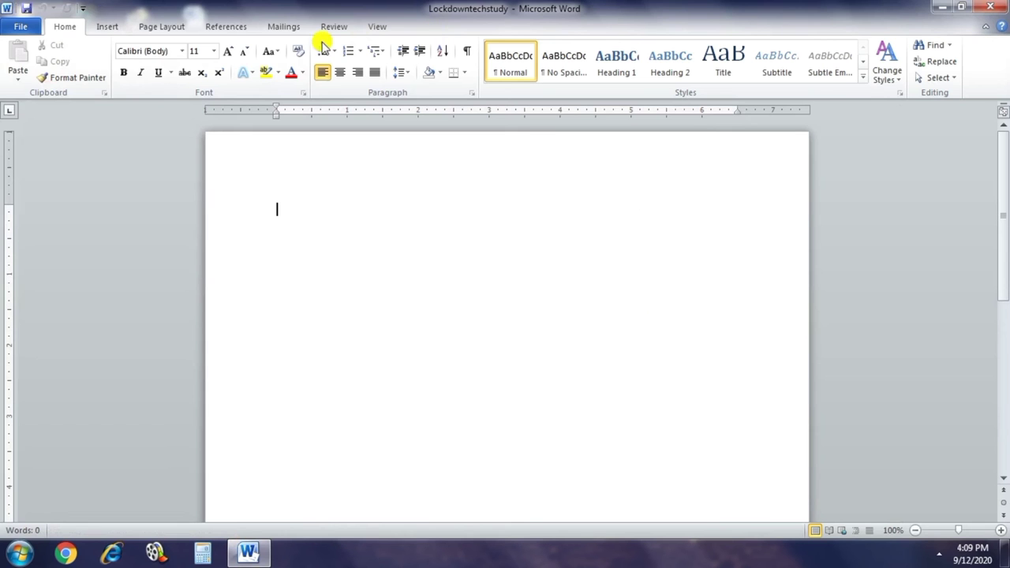
- Reopen the File Info page and scroll through it before returning to the document
click(32, 27)
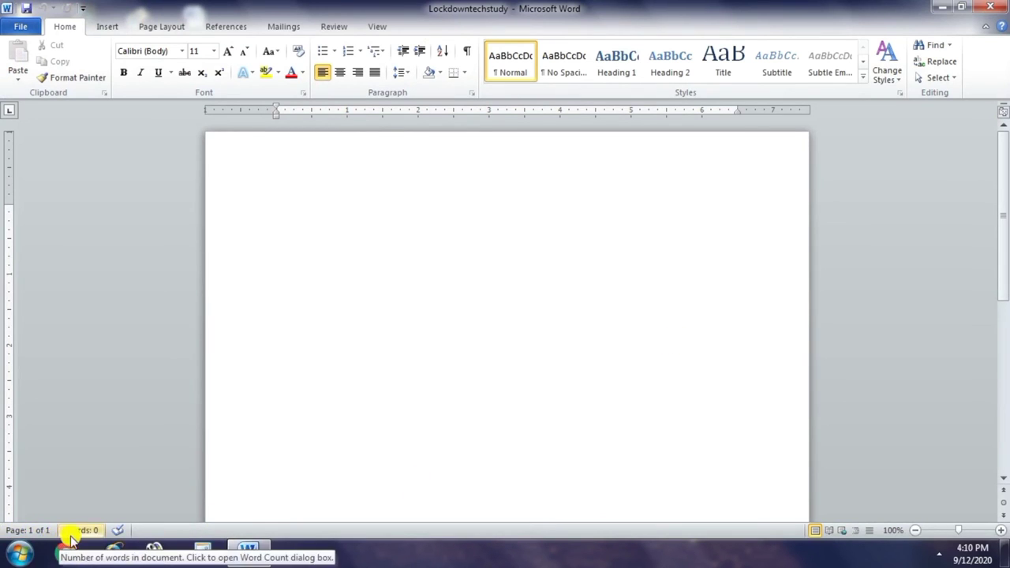
scroll(342, 405, down, 2)
scroll(339, 414, down, 7)
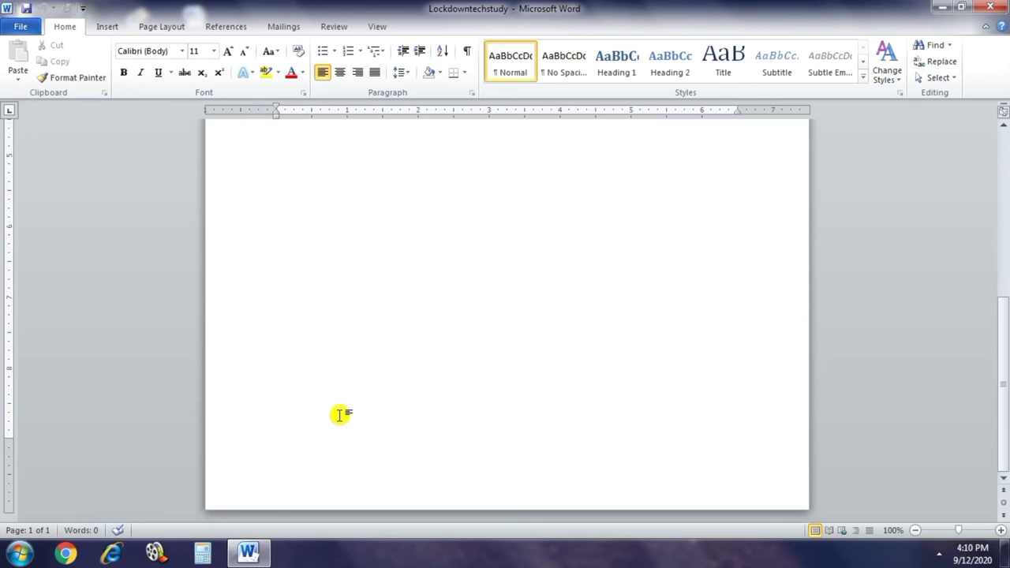
scroll(341, 415, up, 5)
scroll(336, 414, up, 4)
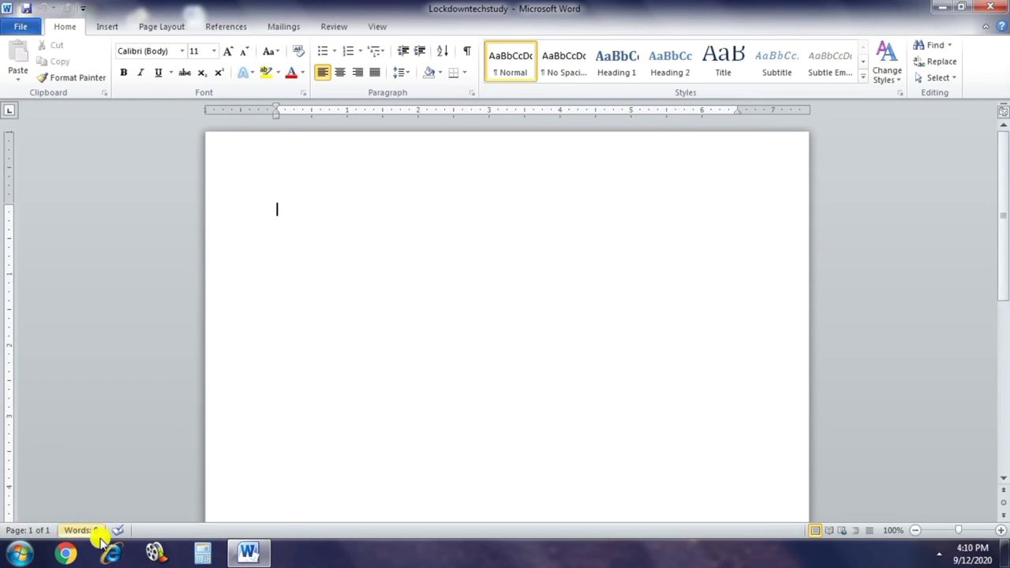
- Type the sample line 'J hg uyu gg ghg', then toggle Full Screen Reading view on and off
text(jkj)
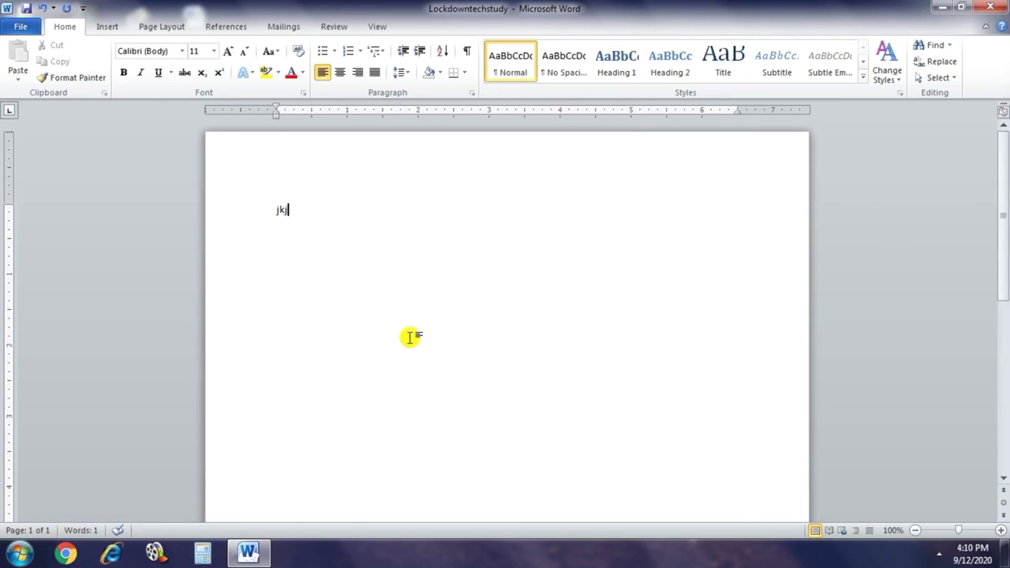
key(BackSpace)
text(J hg uyu gg ghg)
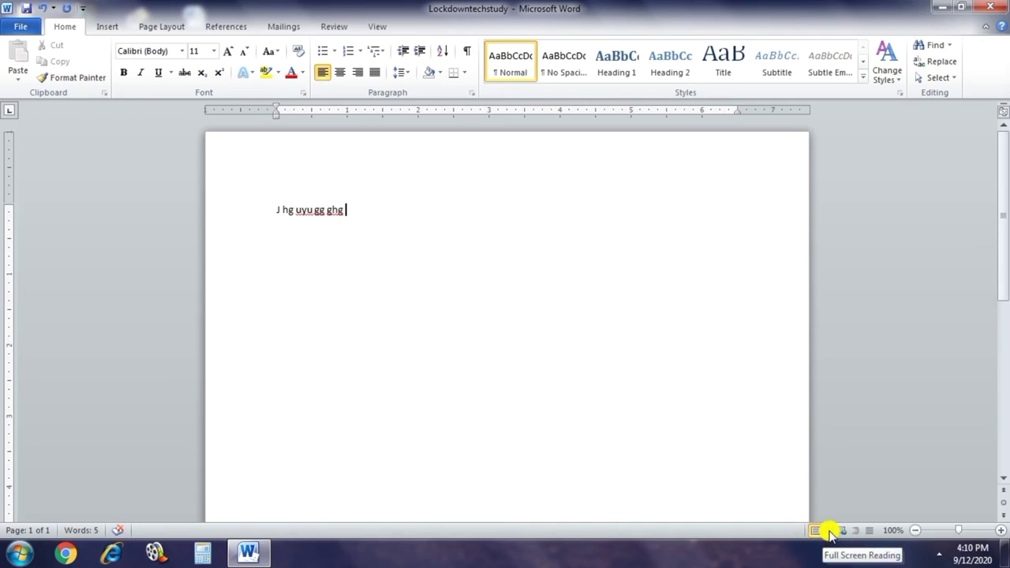
click(829, 532)
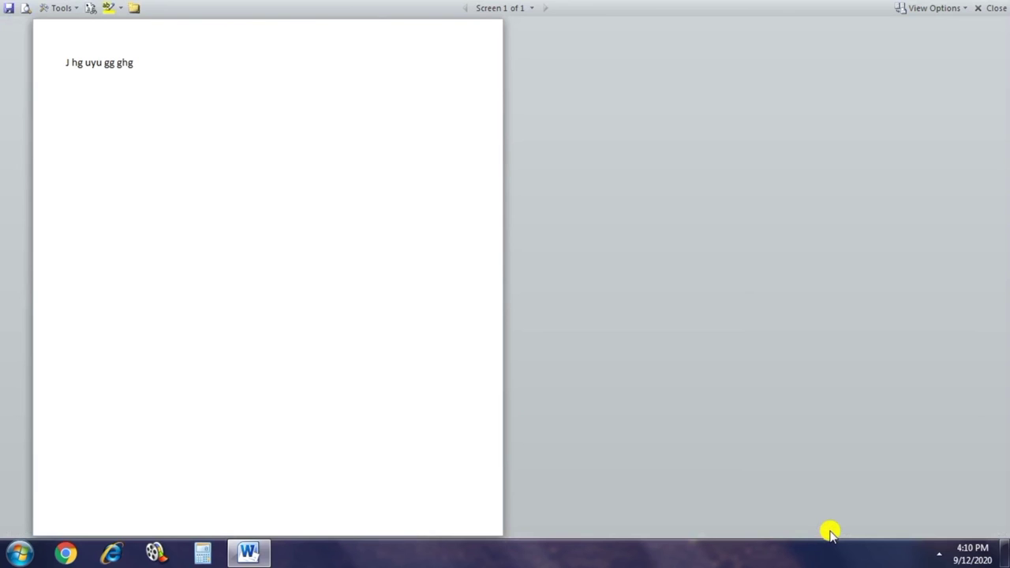
click(984, 12)
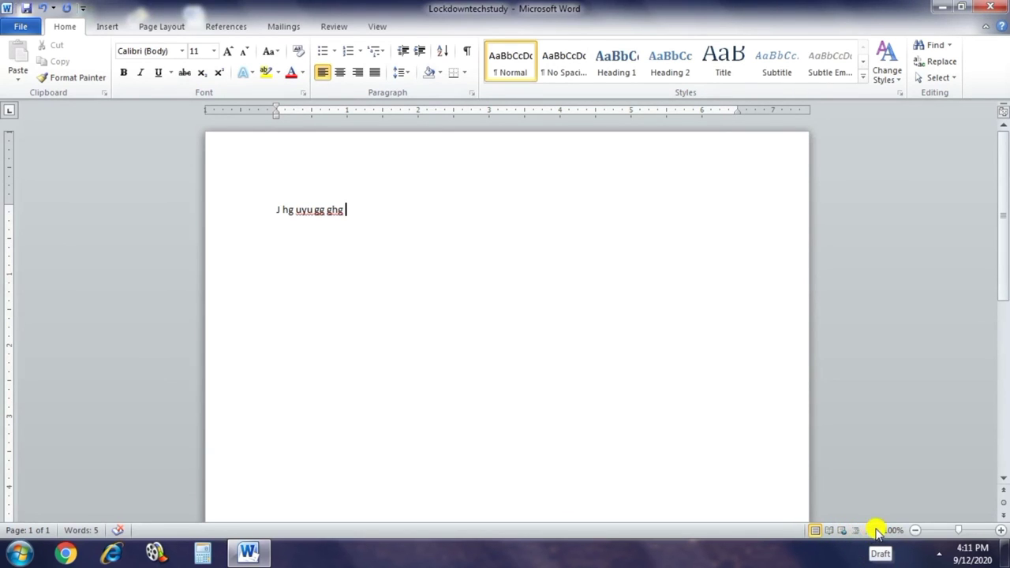
mouse_move(957, 531)
mouse_down()
mouse_move(931, 535)
mouse_move(947, 537)
mouse_up()
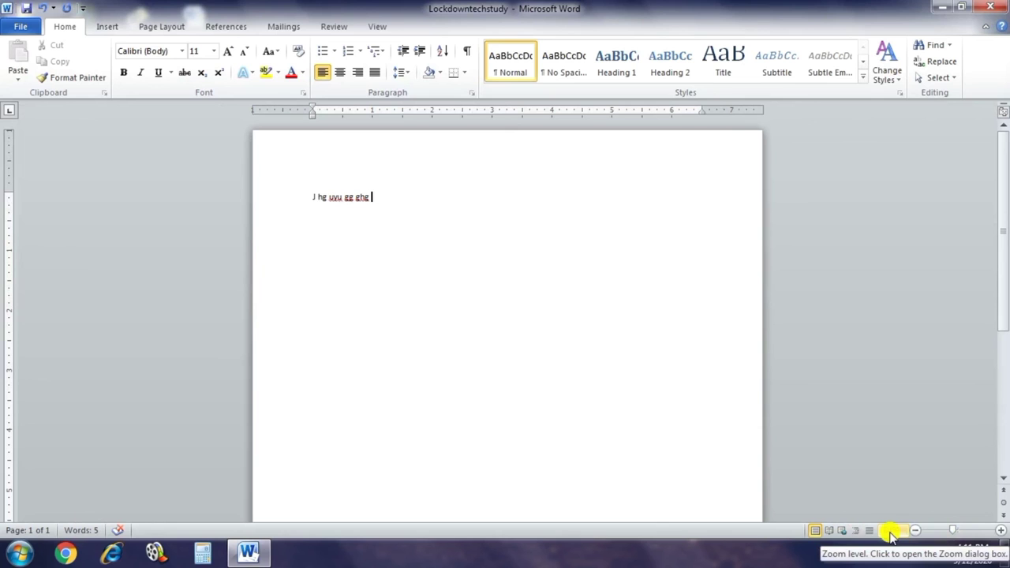
click(891, 531)
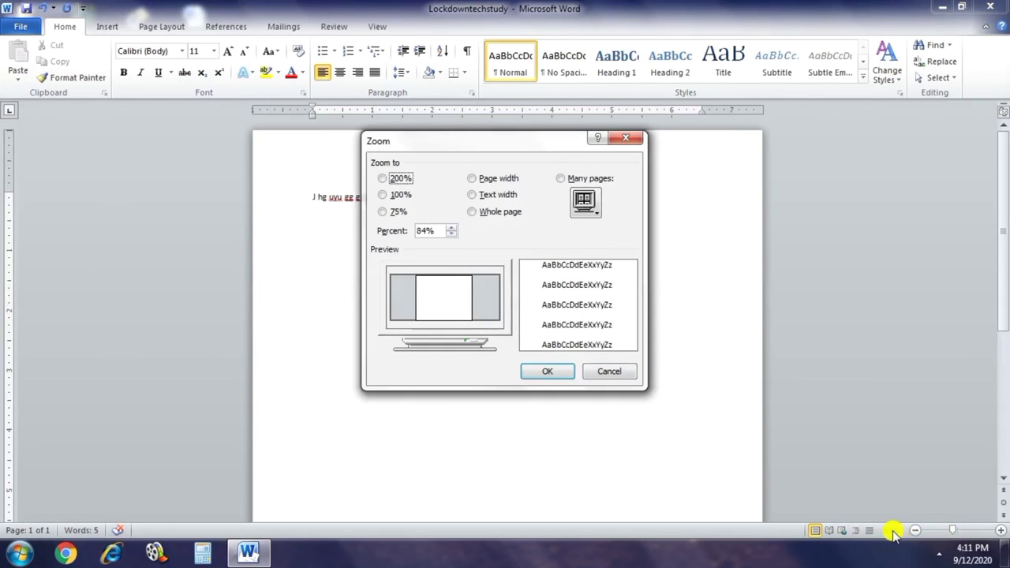
click(382, 194)
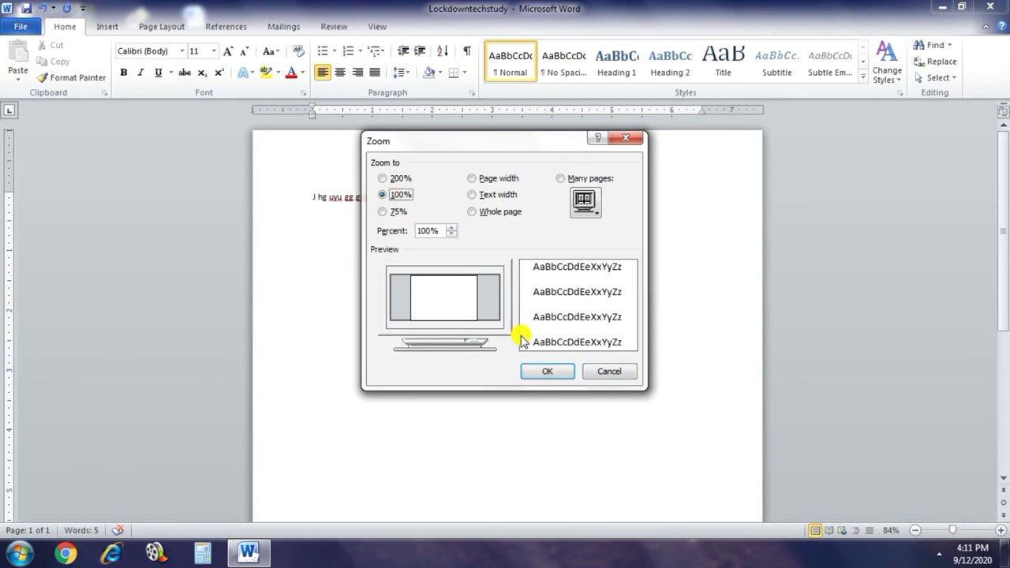
click(547, 371)
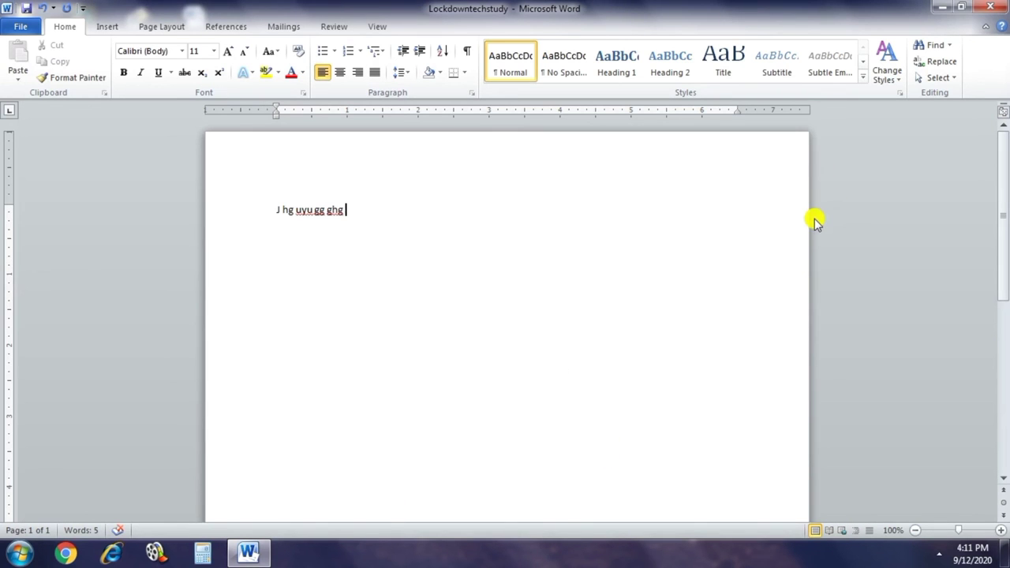
scroll(815, 237, down, 3)
scroll(819, 243, up, 3)
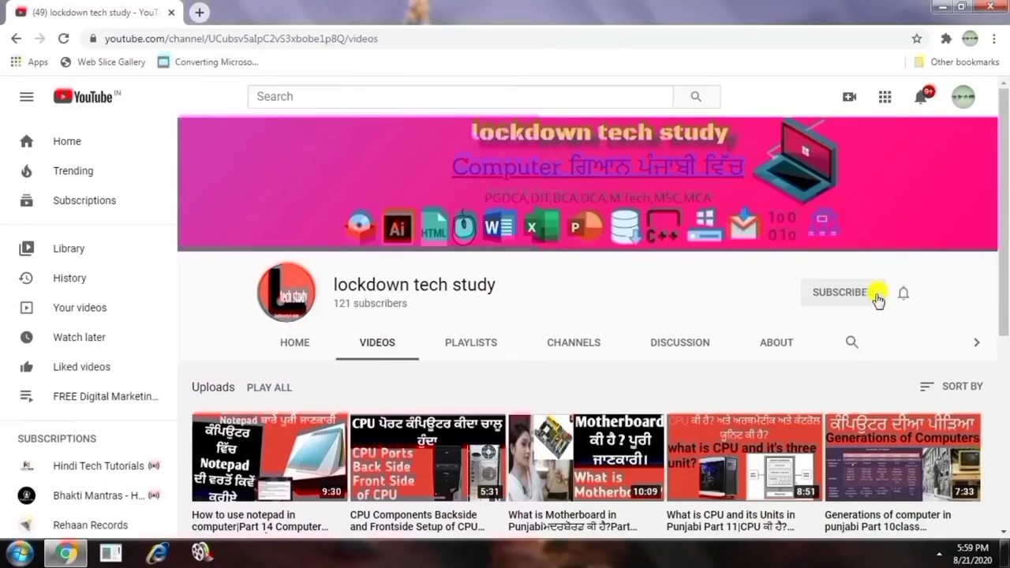
- Subscribe to the lockdown tech study channel from its Videos page
click(879, 293)
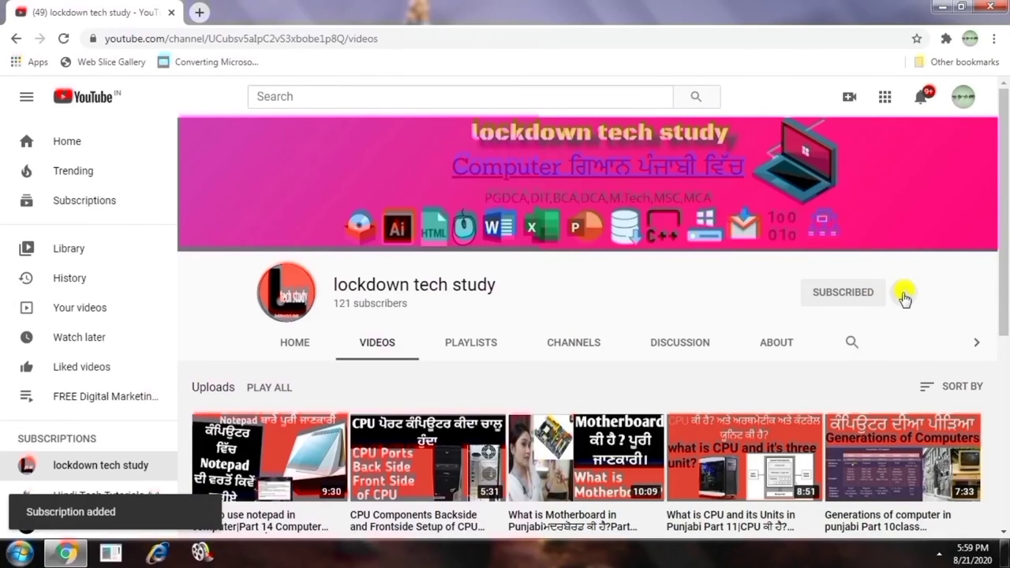